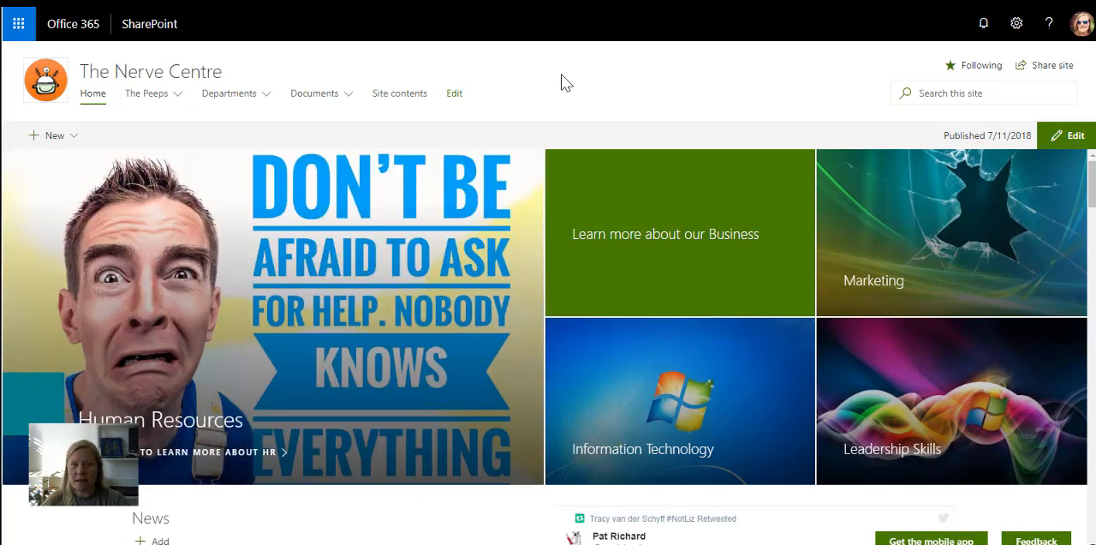
scroll(311, 299, "down", 2)
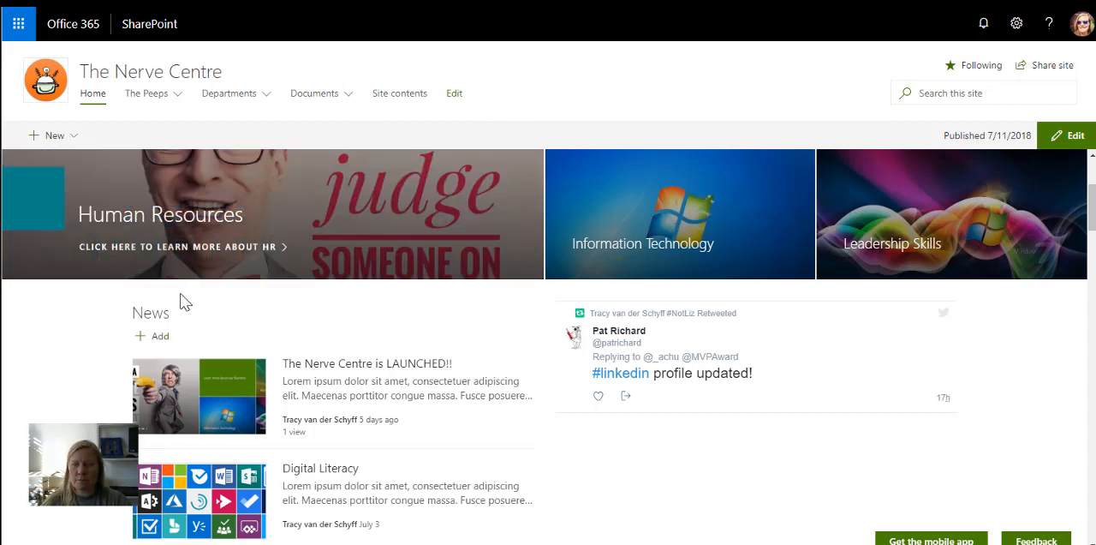
left_click(157, 342)
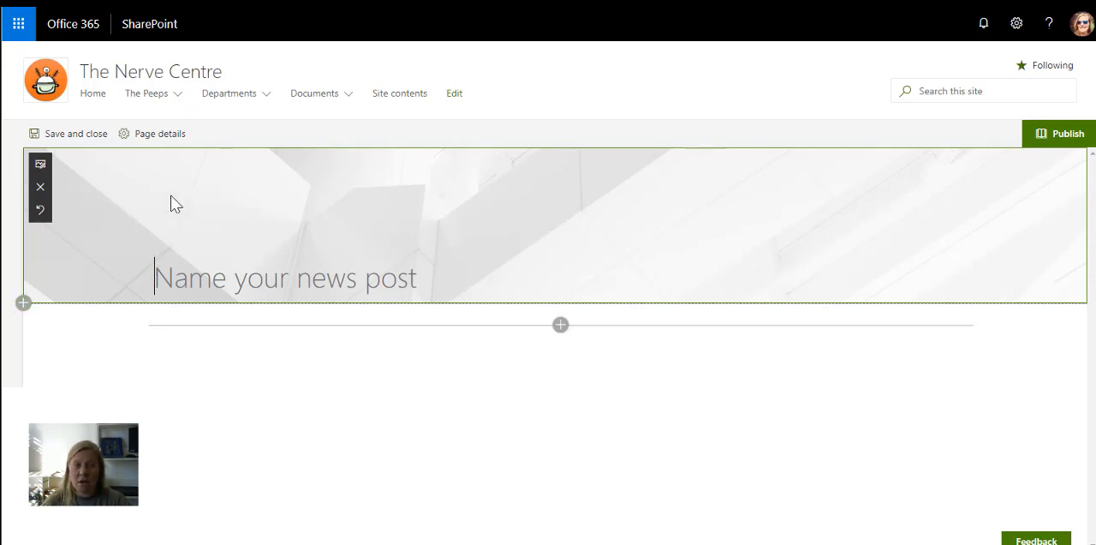
left_click(40, 165)
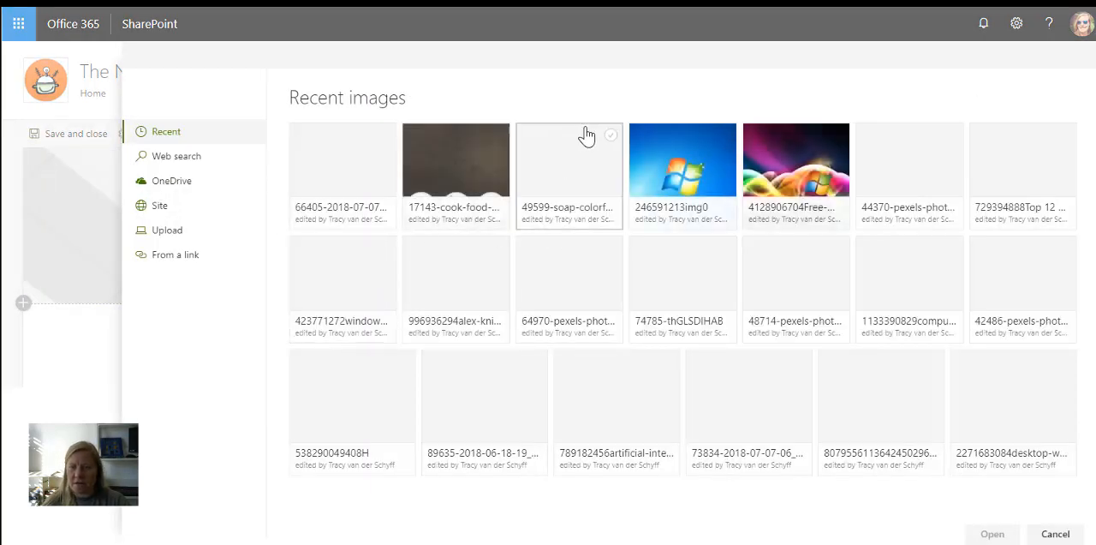
left_click(778, 175)
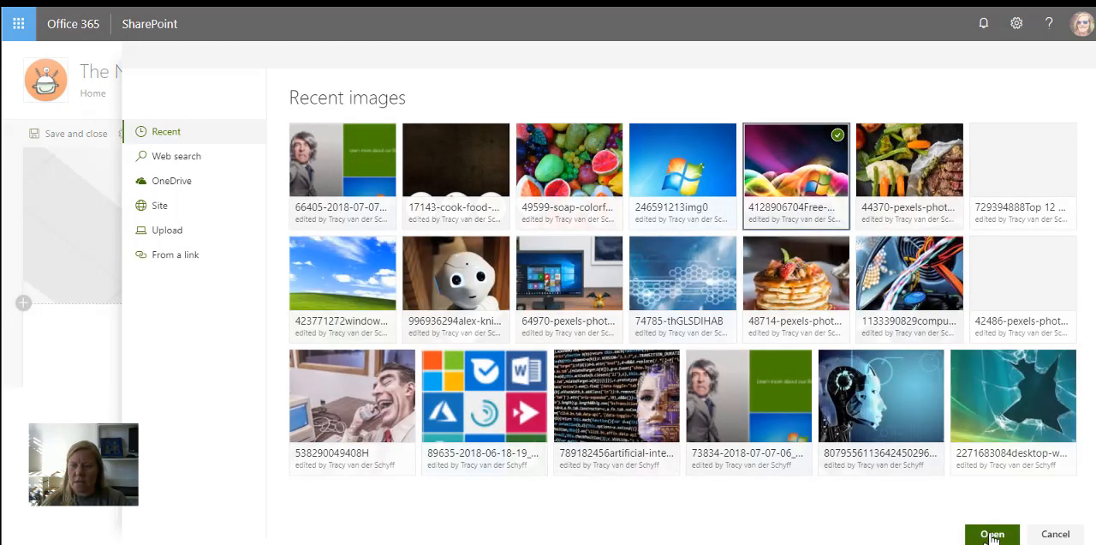
left_click(989, 532)
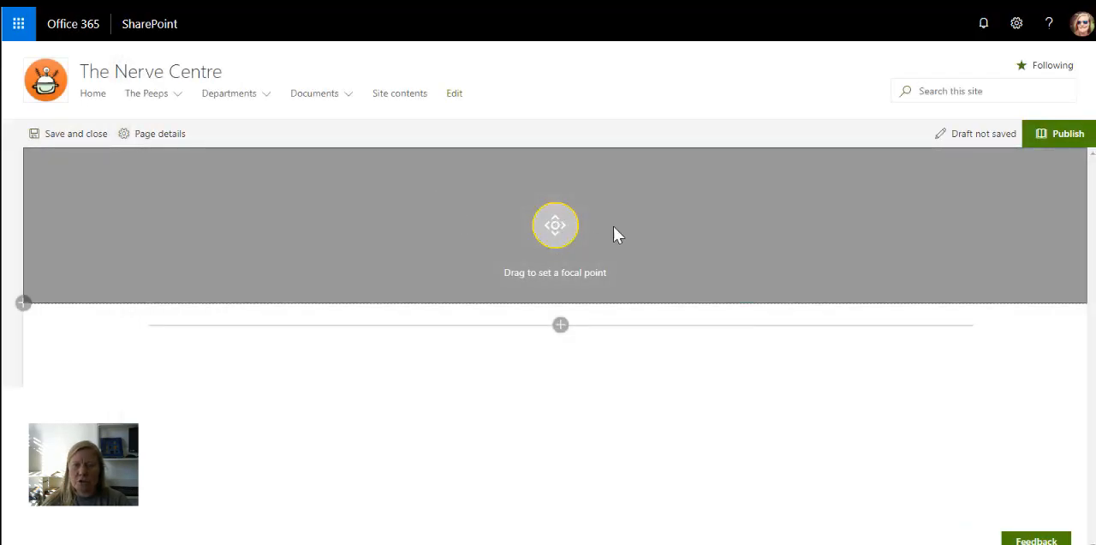
mouse_move(555, 227)
left_mouse_down()
mouse_move(553, 244)
mouse_move(550, 226)
left_mouse_up()
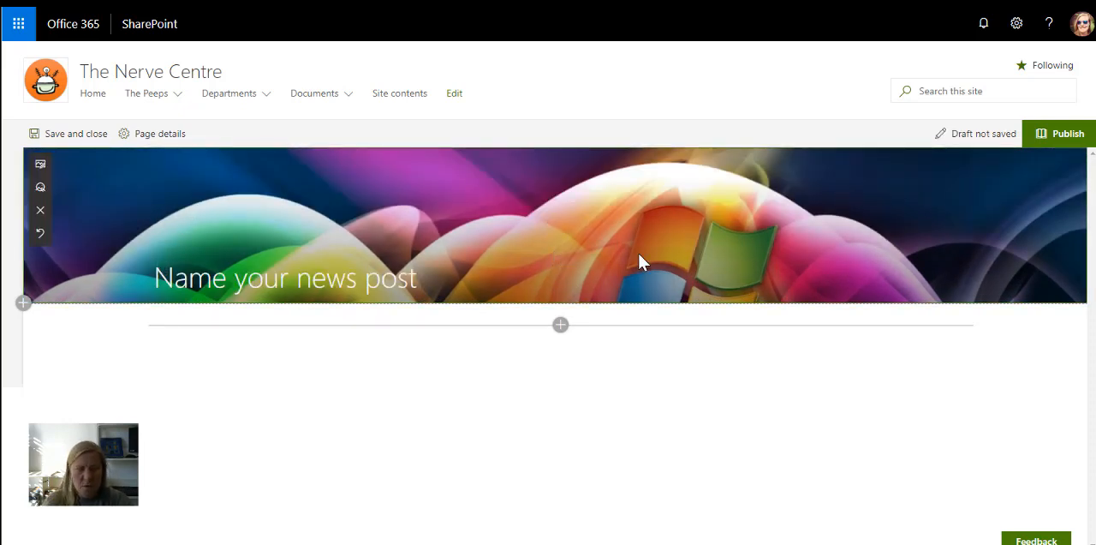
- Name the news post "Awesome News Article"
type("We")
key("BackSpace")
key("BackSpace")
type("Awesome ")
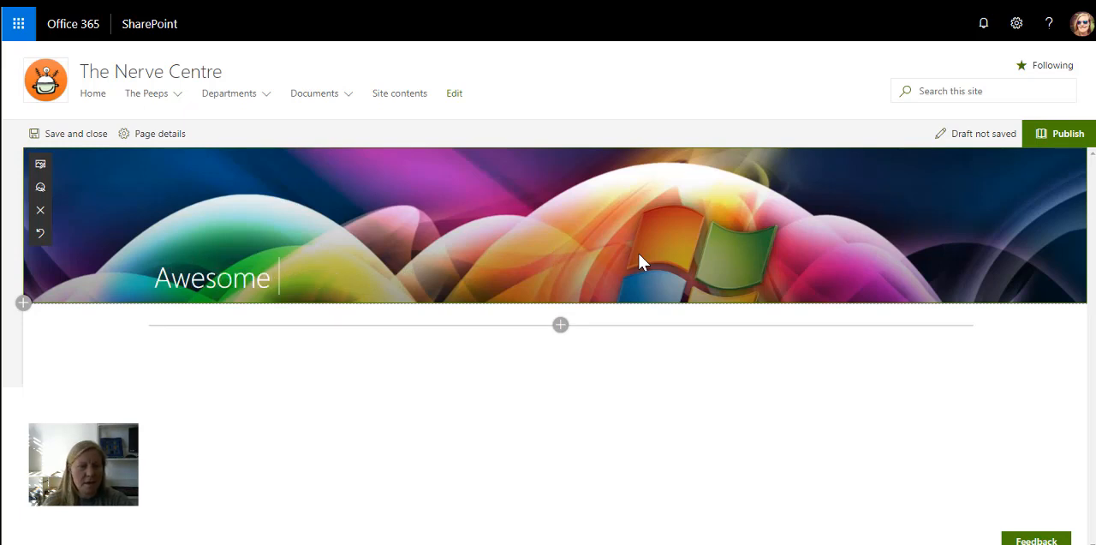
type("News Article")
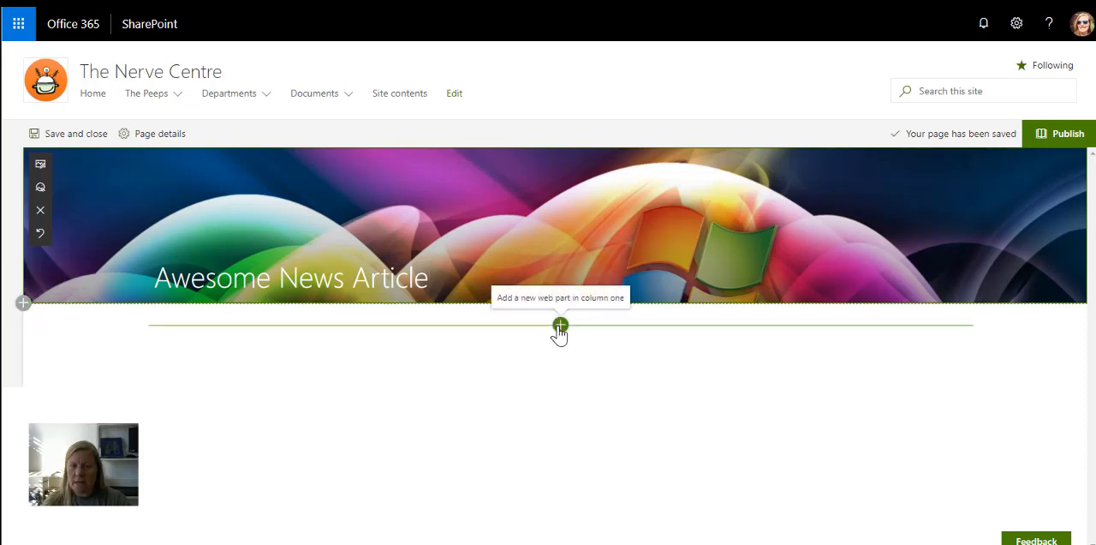
- Add a two-column section below the banner and insert a Text web part with the copied Lorem ipsum paragraphs in column two
left_click(23, 302)
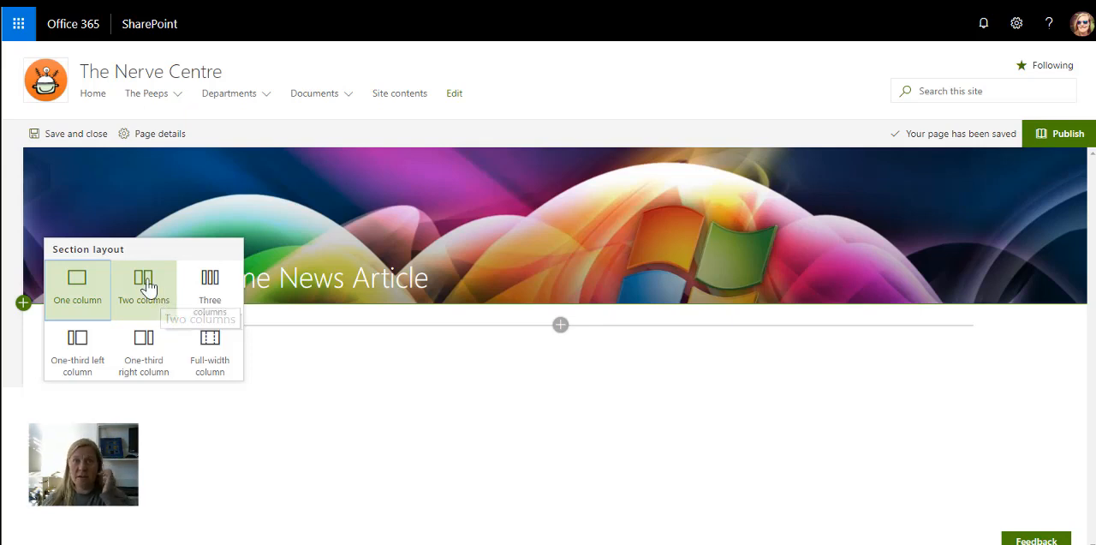
left_click(144, 302)
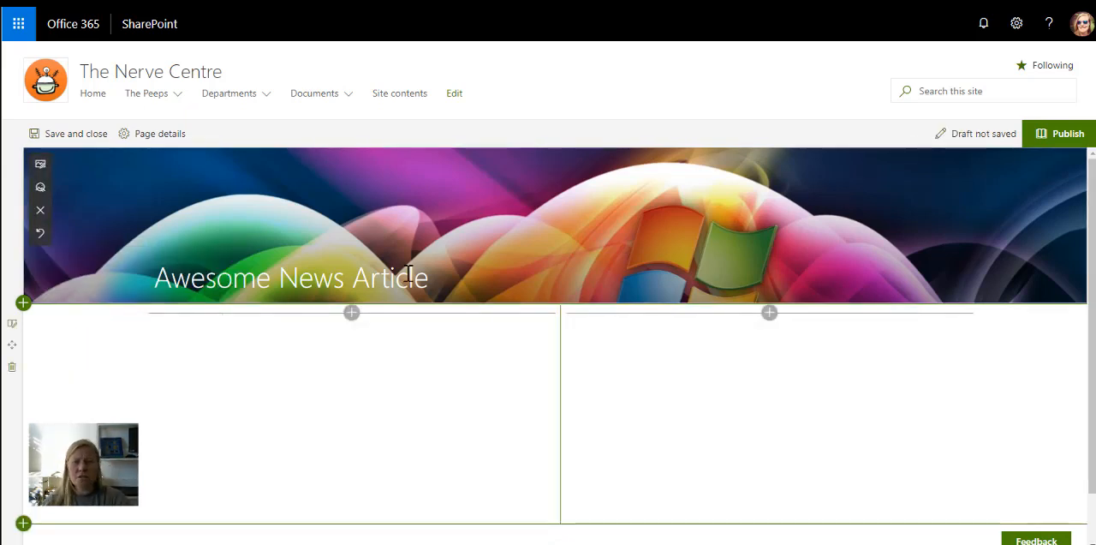
scroll(360, 322, "down", 1)
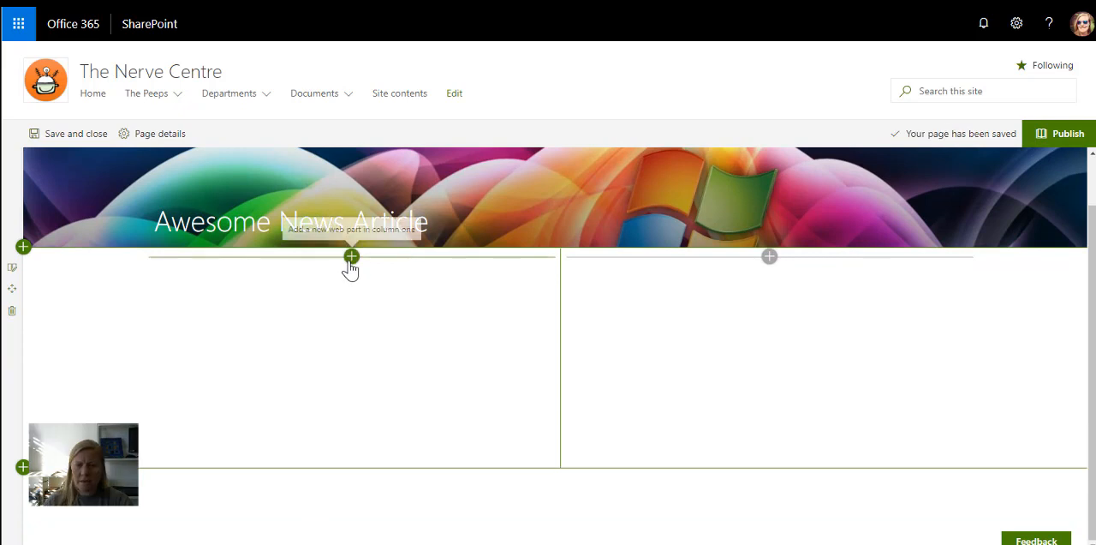
left_click(769, 257)
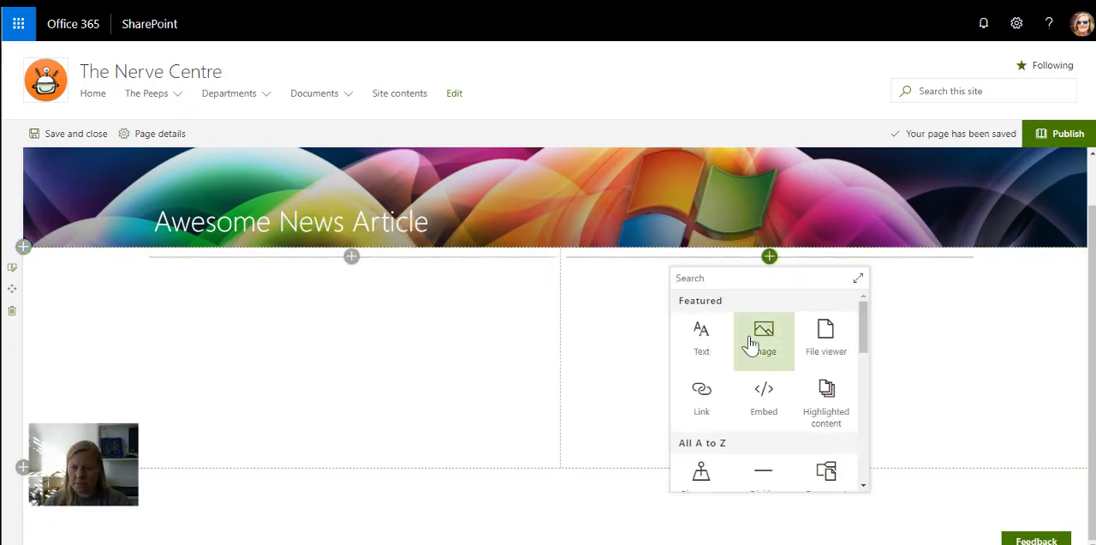
left_click(700, 341)
key("ctrl+v")
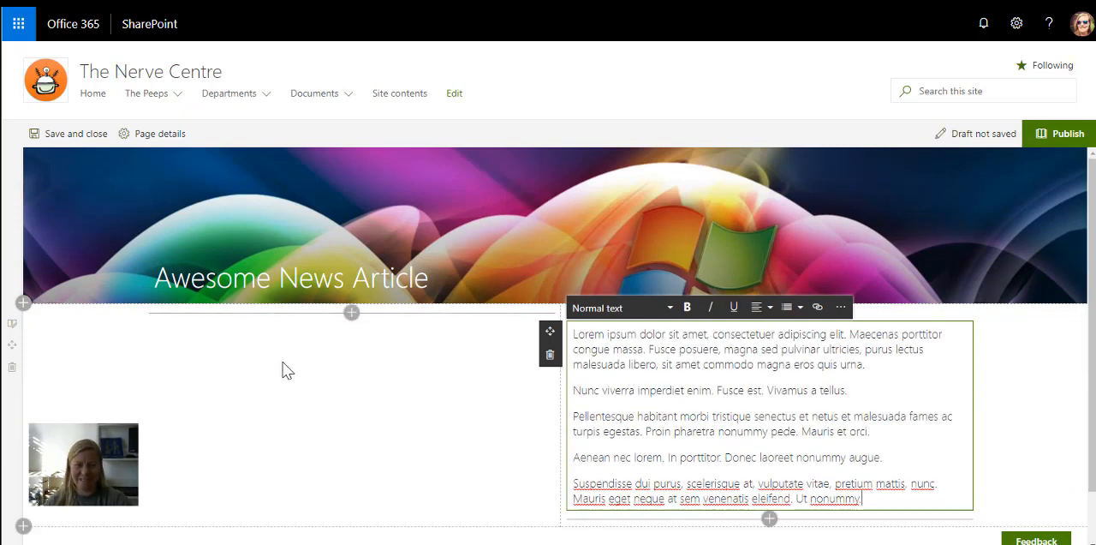
- Insert an Image web part in column one showing the photo of a Windows computer on a wooden desk
left_click(351, 313)
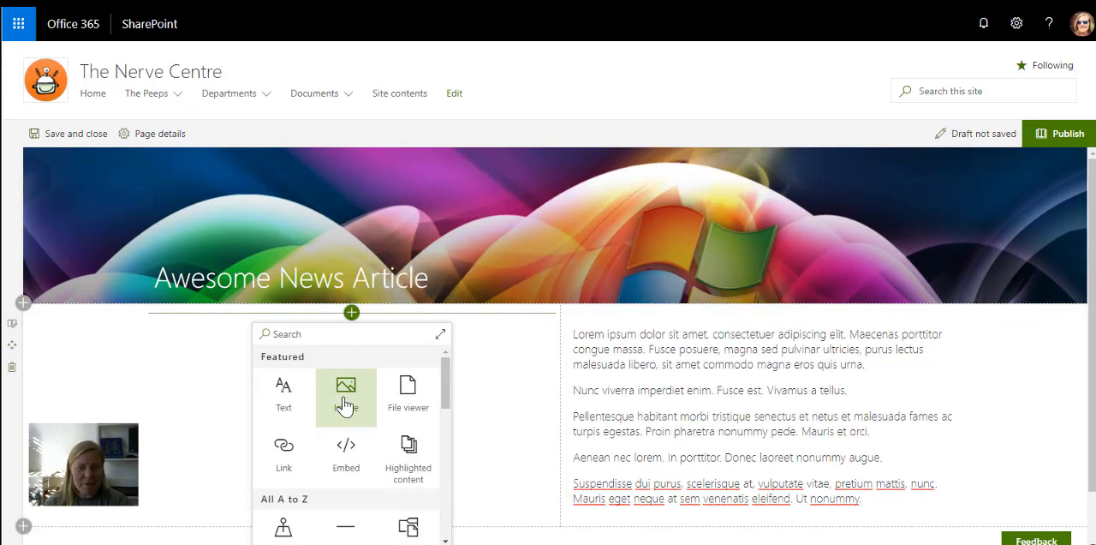
left_click(346, 403)
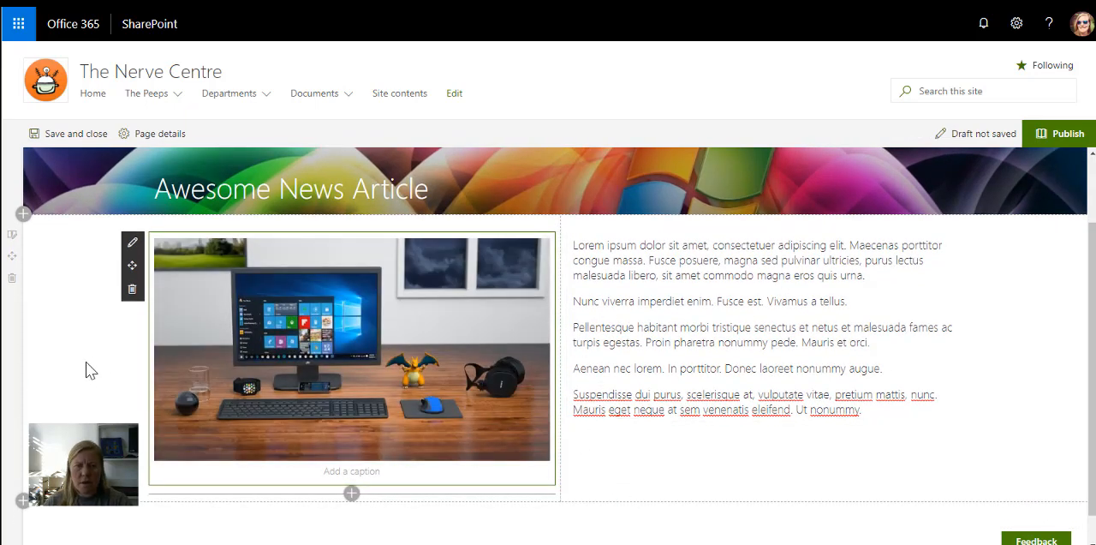
- Add a Microsoft Forms web part below the text in column two and link the existing form by pasting its web address
scroll(85, 371, "down", 1)
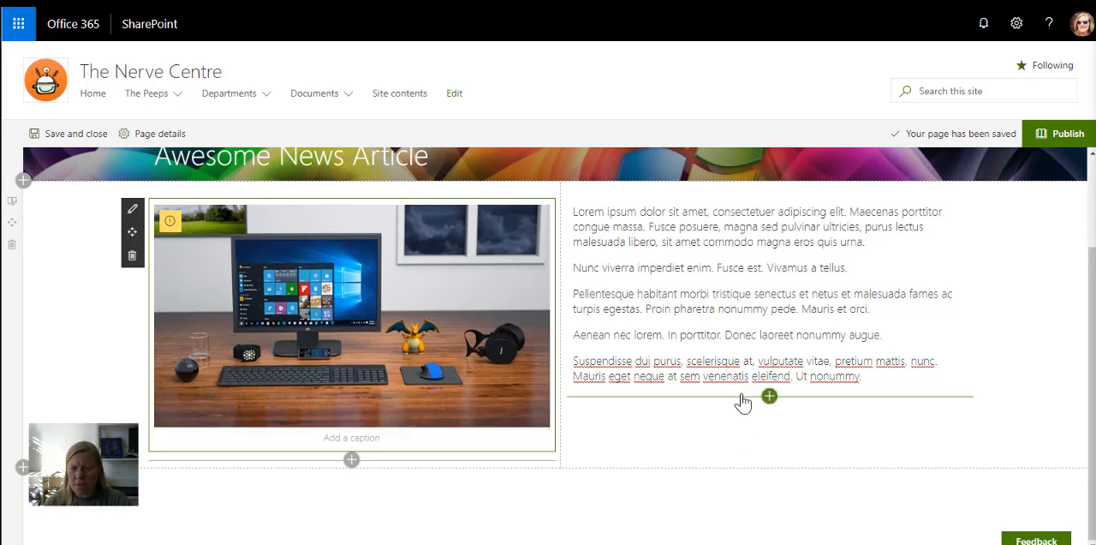
left_click(769, 399)
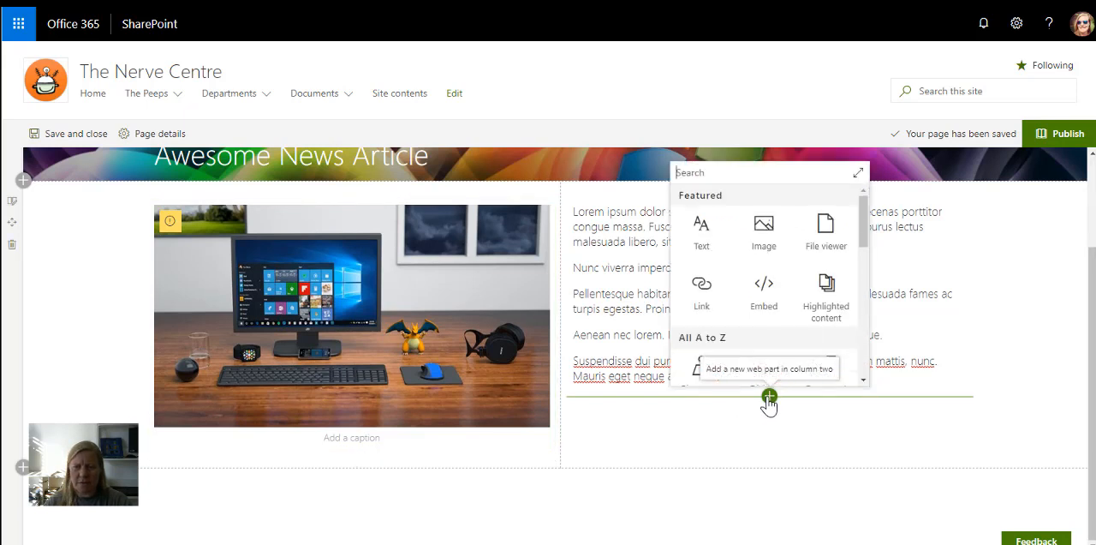
scroll(753, 300, "down", 1)
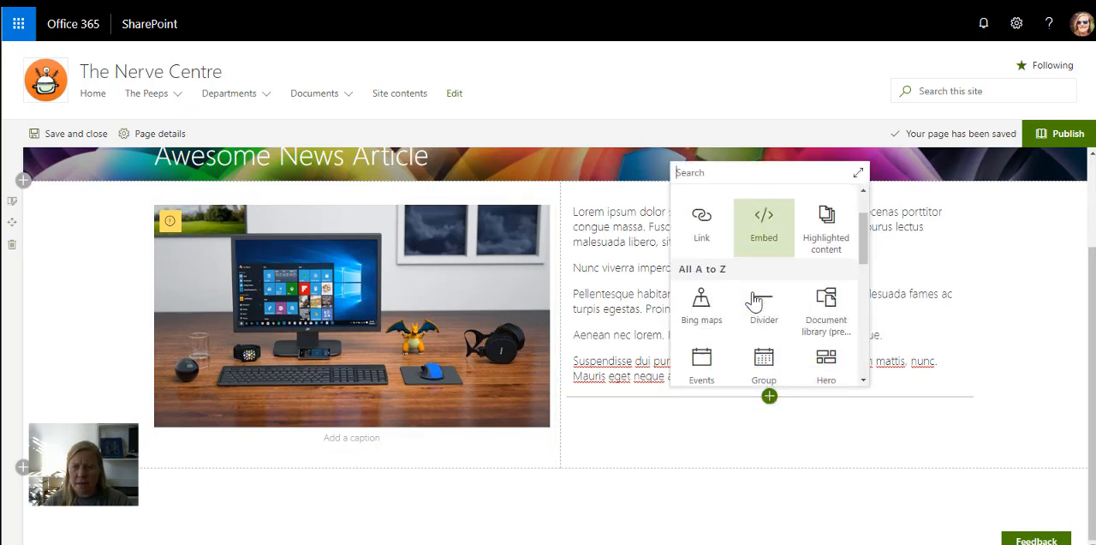
scroll(753, 300, "down", 2)
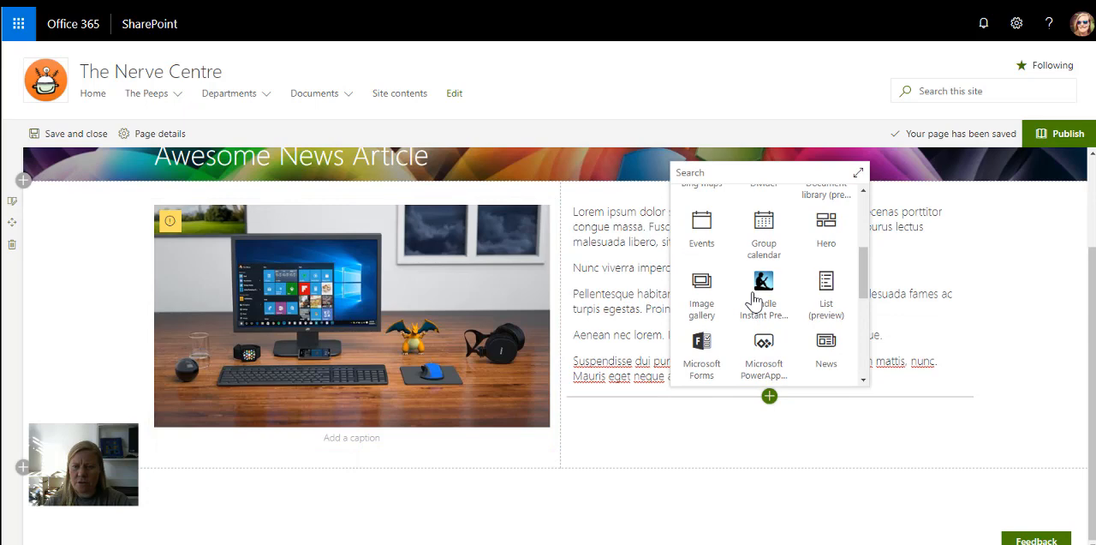
left_click(703, 351)
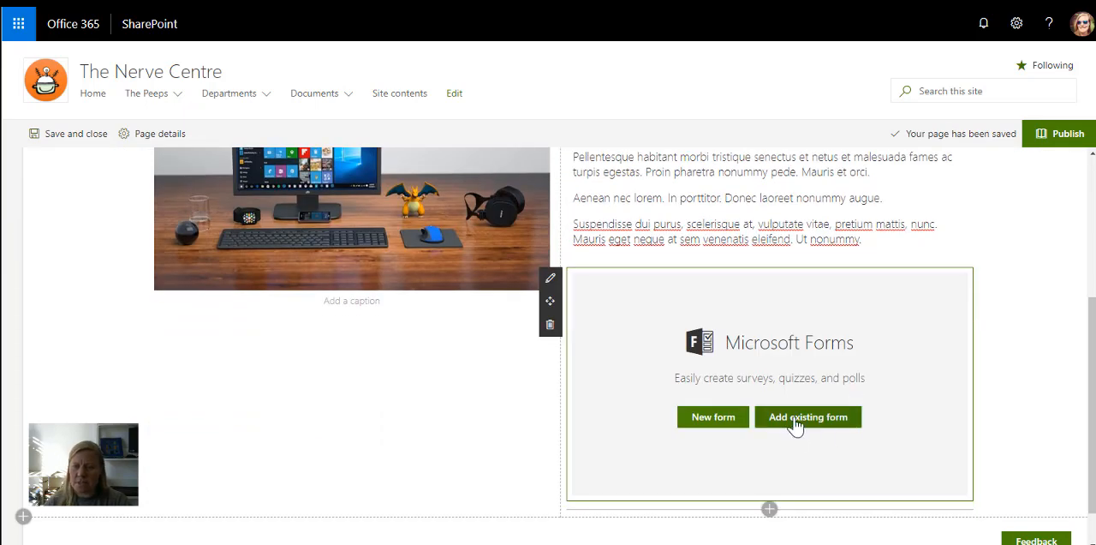
left_click(796, 419)
left_click(999, 205)
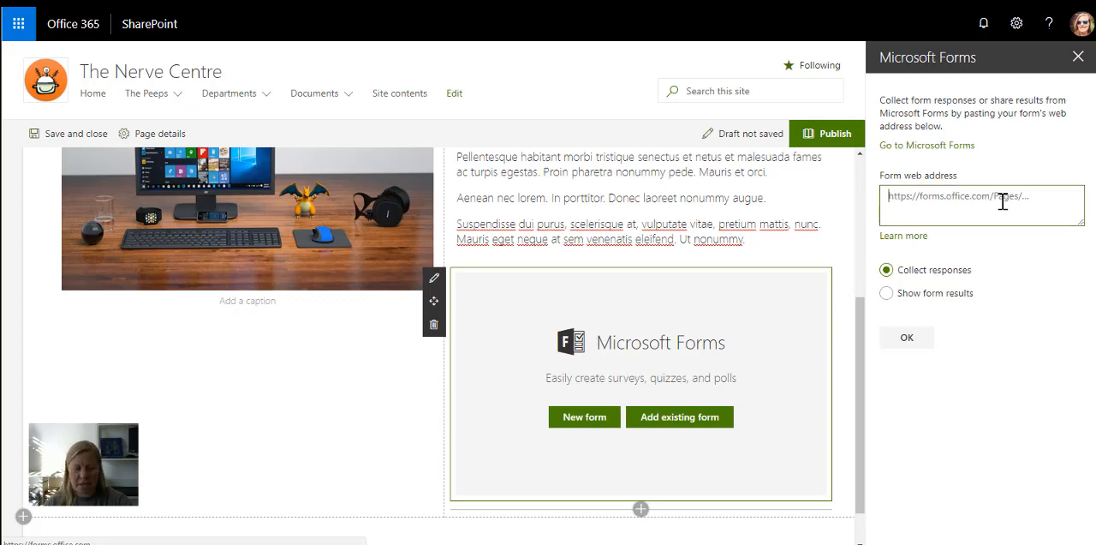
type("https://forms.office.com/Pages/ResponsePage.aspx?id=8Soz8JmpM0aVq1ehMcvooJtGRh2RNOn7e8eLc_iYhUMFJQRlNkFTVUFQN0xZTFJMREdHWE04My4u")
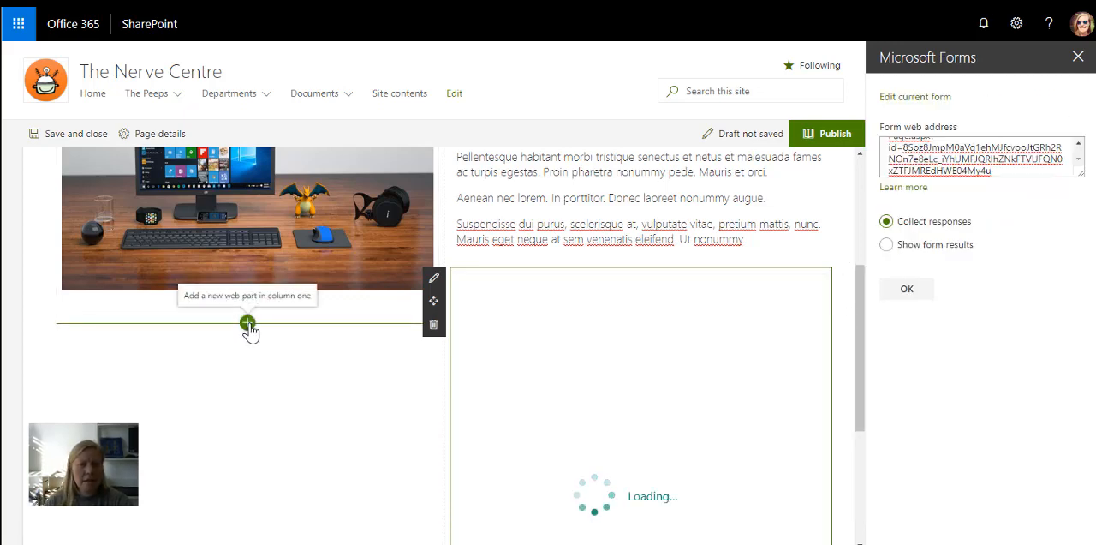
- Add a Stream web part below the image in column one, with Channel as the source and the copied channel address
left_click(248, 324)
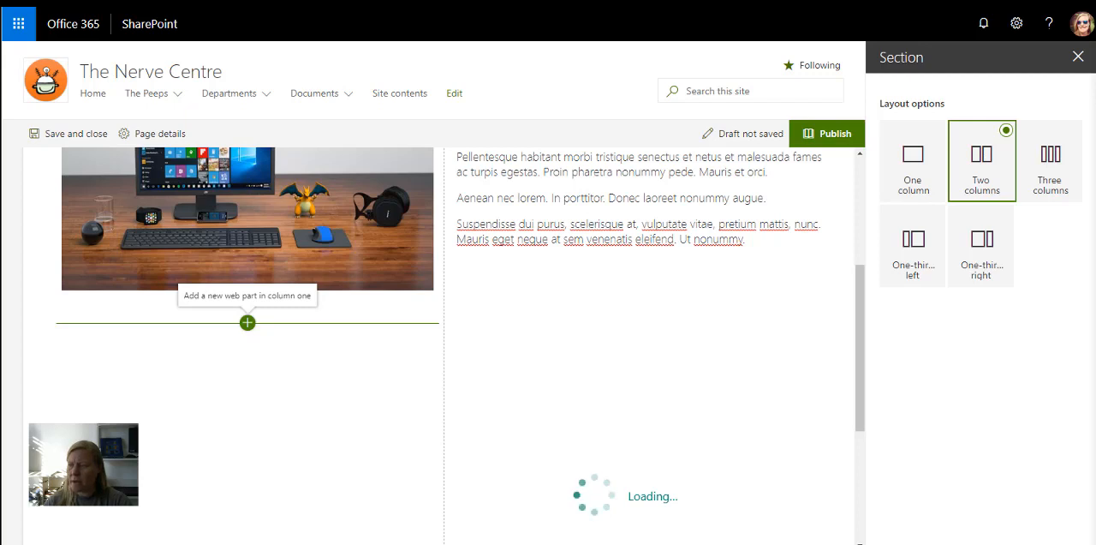
left_click(247, 322)
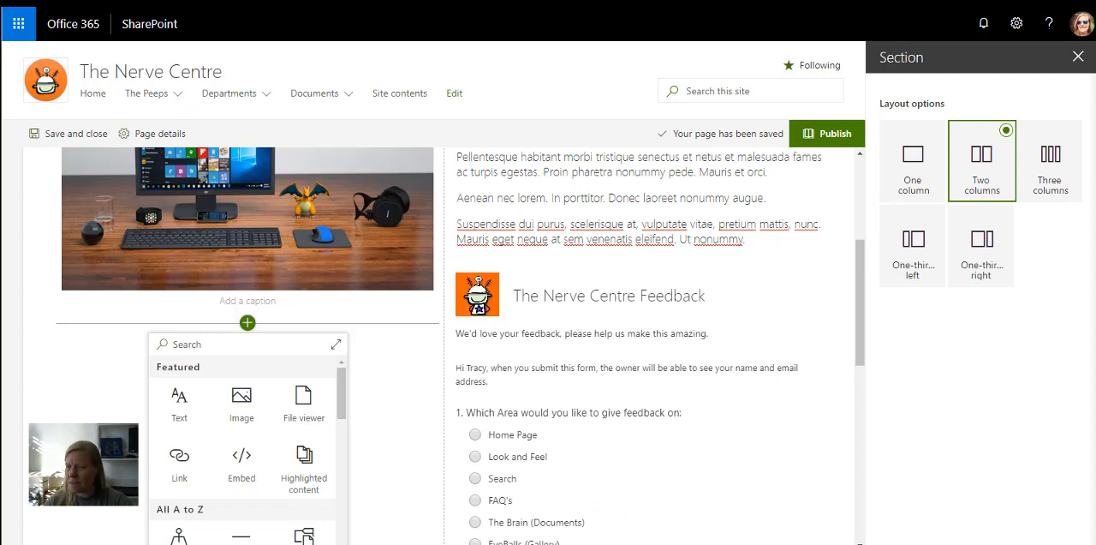
scroll(240, 429, "down", 5)
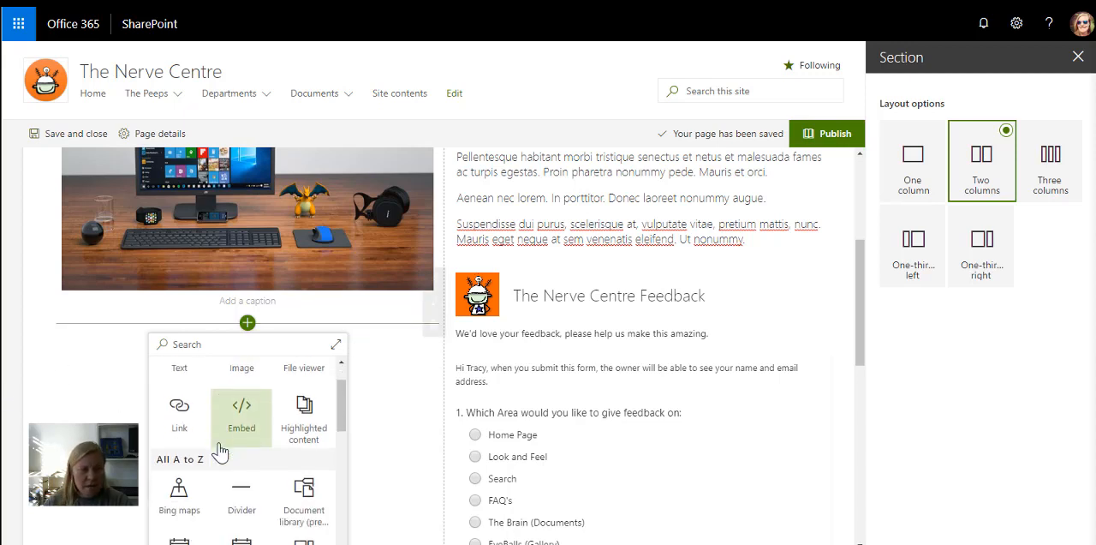
scroll(221, 451, "down", 2)
scroll(220, 451, "down", 3)
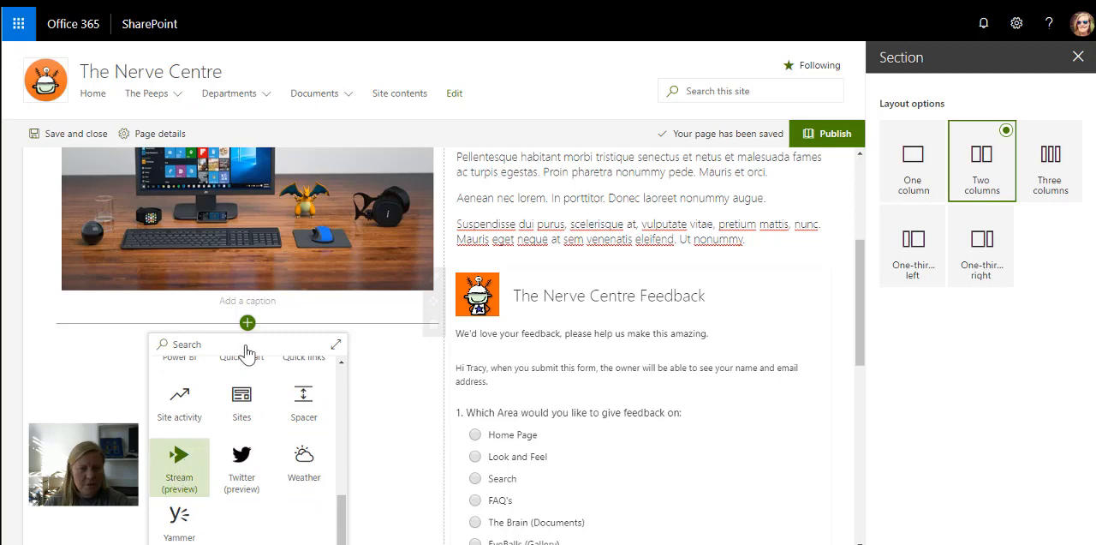
left_click(179, 470)
scroll(249, 415, "down", 1)
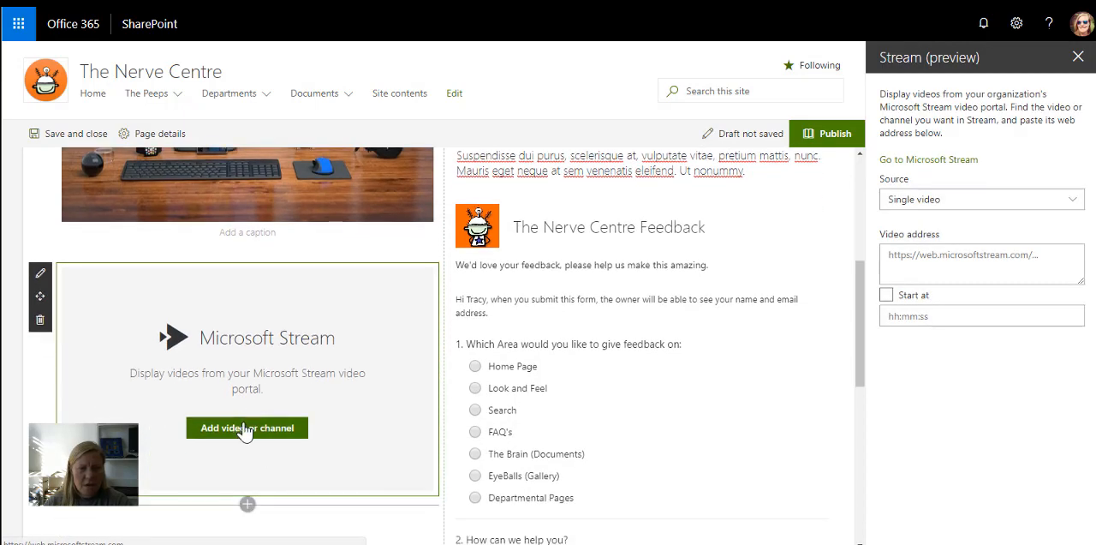
left_click(959, 200)
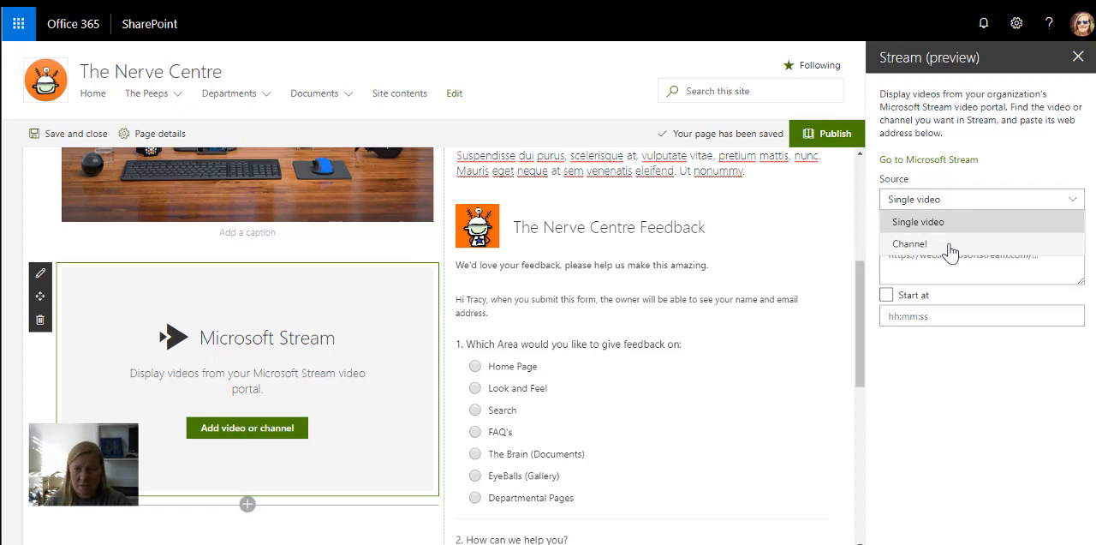
left_click(949, 245)
left_click(947, 272)
key("ctrl+v")
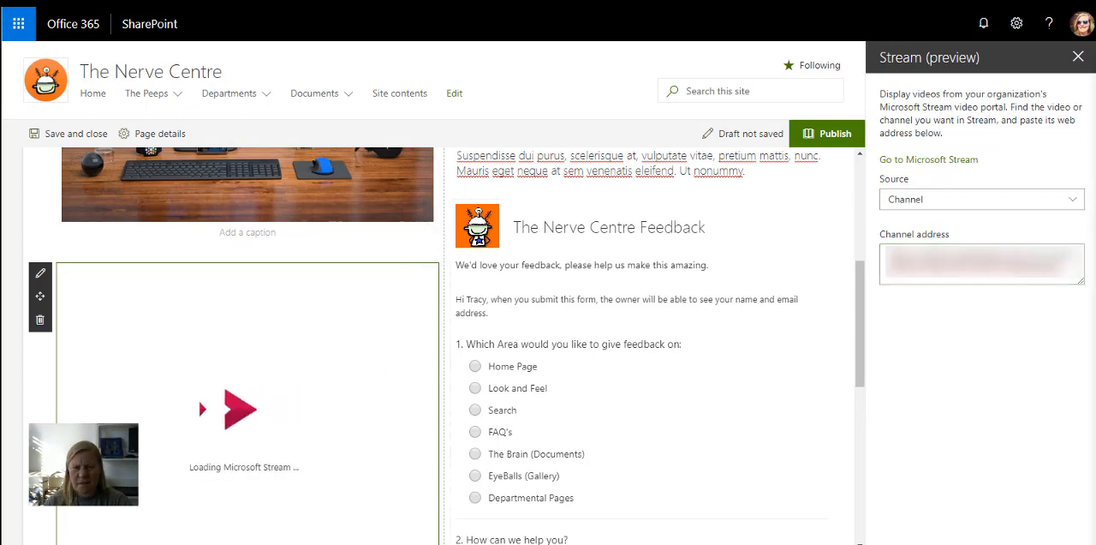
- Add a Yammer conversations web part below the Stream channel in column one and connect it to the Human Resources group
scroll(247, 274, "down", 4)
left_click(247, 274)
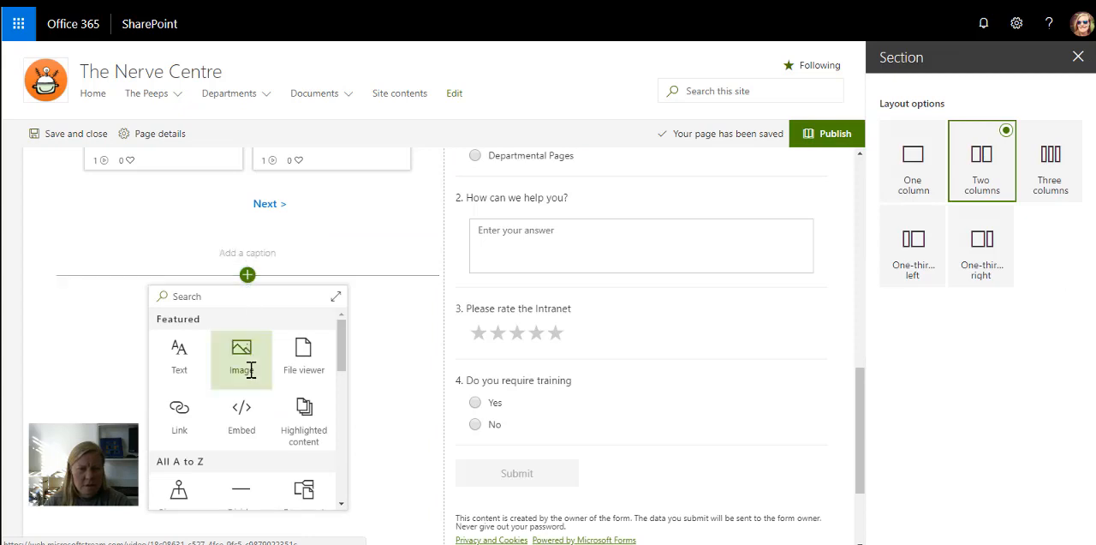
scroll(250, 377, "down", 5)
left_click(181, 471)
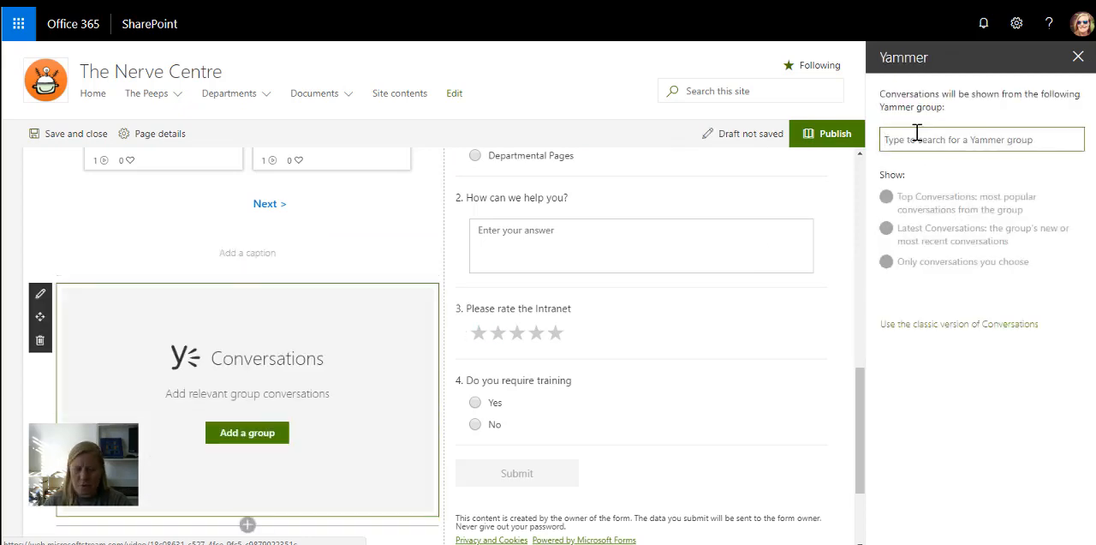
type("Human Resources")
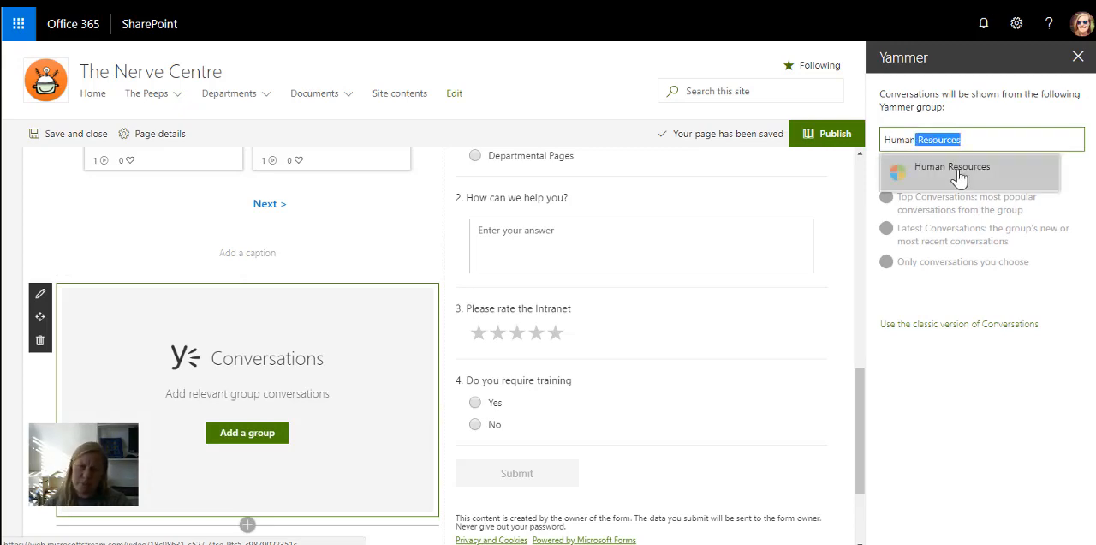
left_click(951, 171)
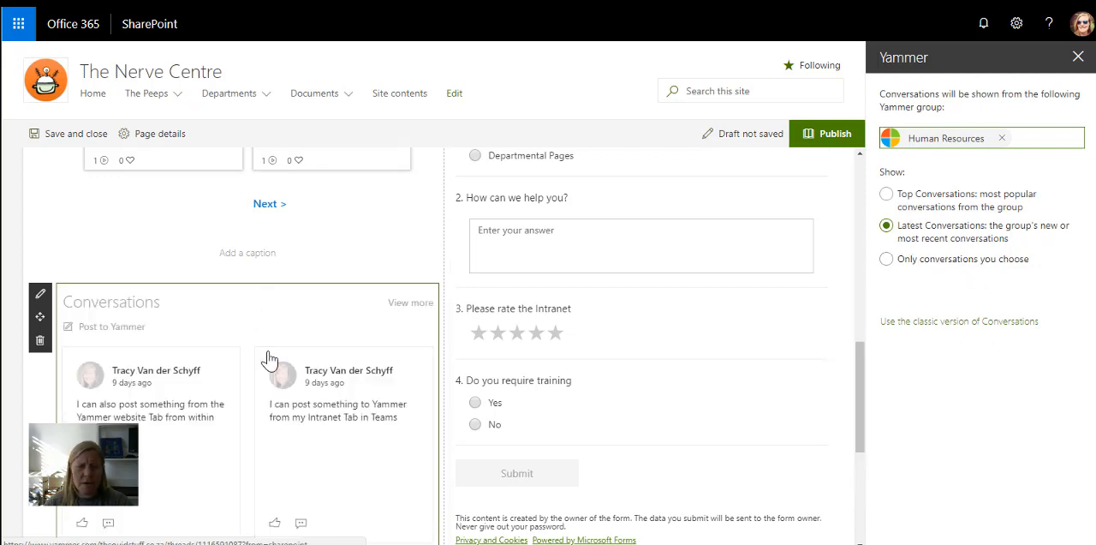
- Add a Twitter web part below the form in column two and set it to the author's own Twitter username
scroll(270, 360, "down", 3)
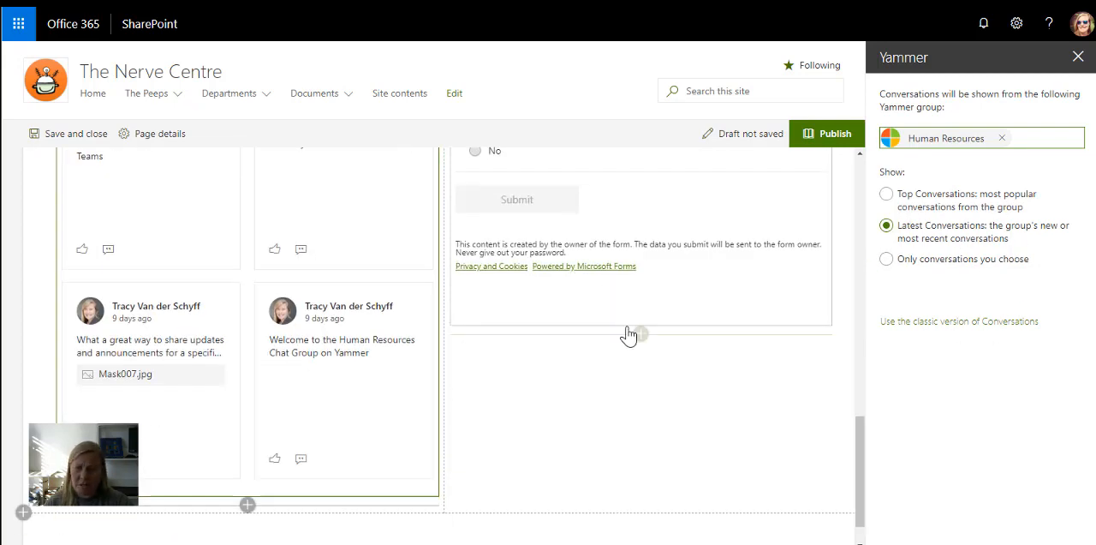
left_click(639, 334)
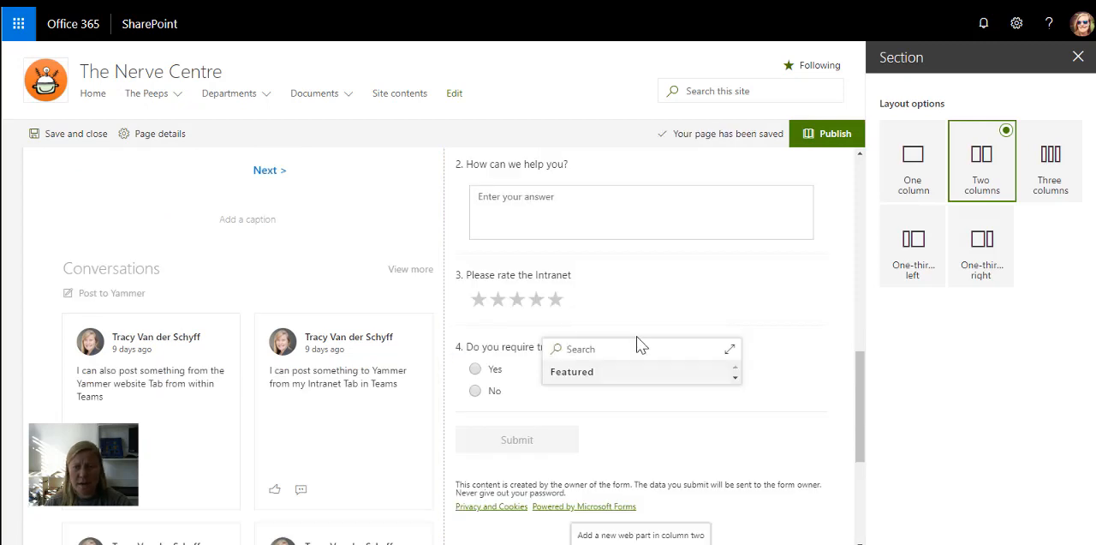
scroll(600, 433, "down", 6)
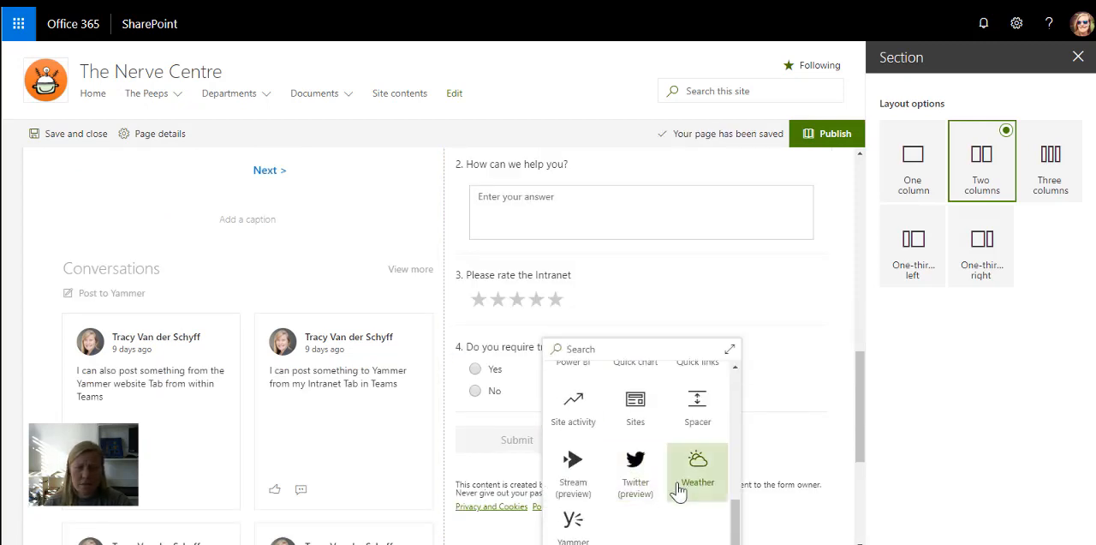
left_click(643, 479)
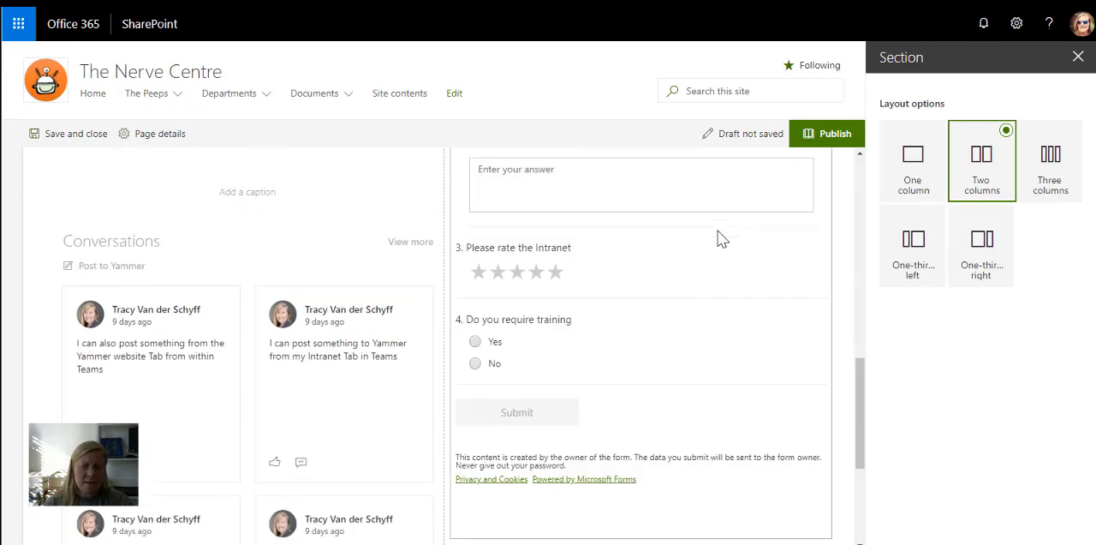
left_click_drag(960, 173, 900, 173)
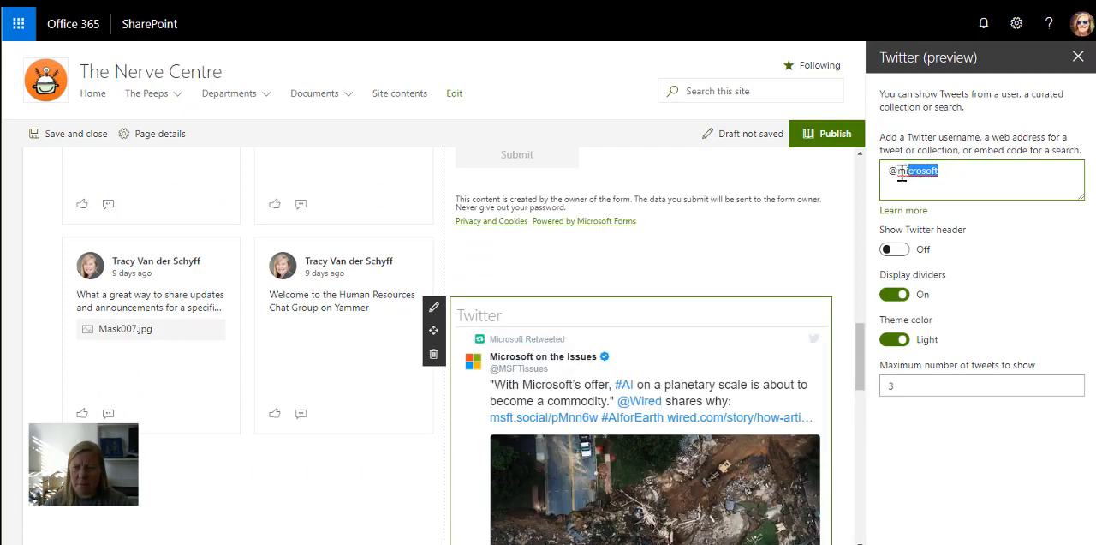
type("tracyvds")
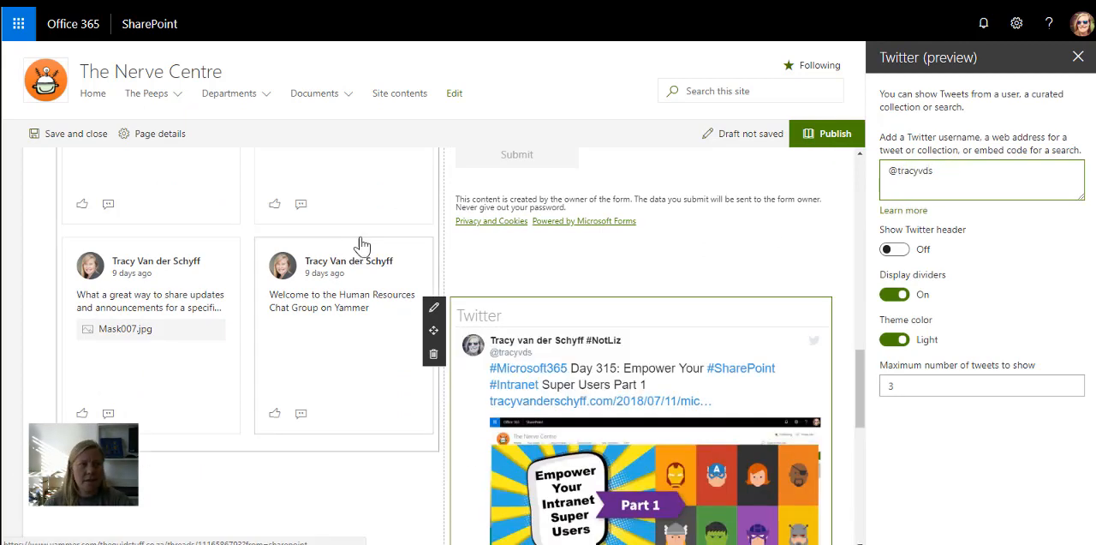
- Publish the news post and open Awesome News Article from the News section of the site's home page
left_click(831, 141)
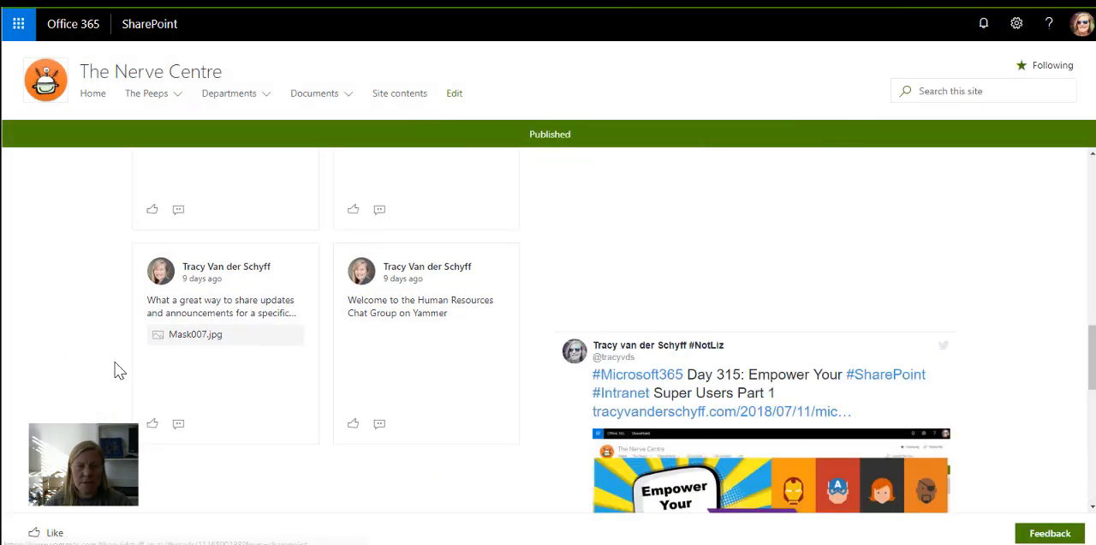
scroll(119, 371, "up", 10)
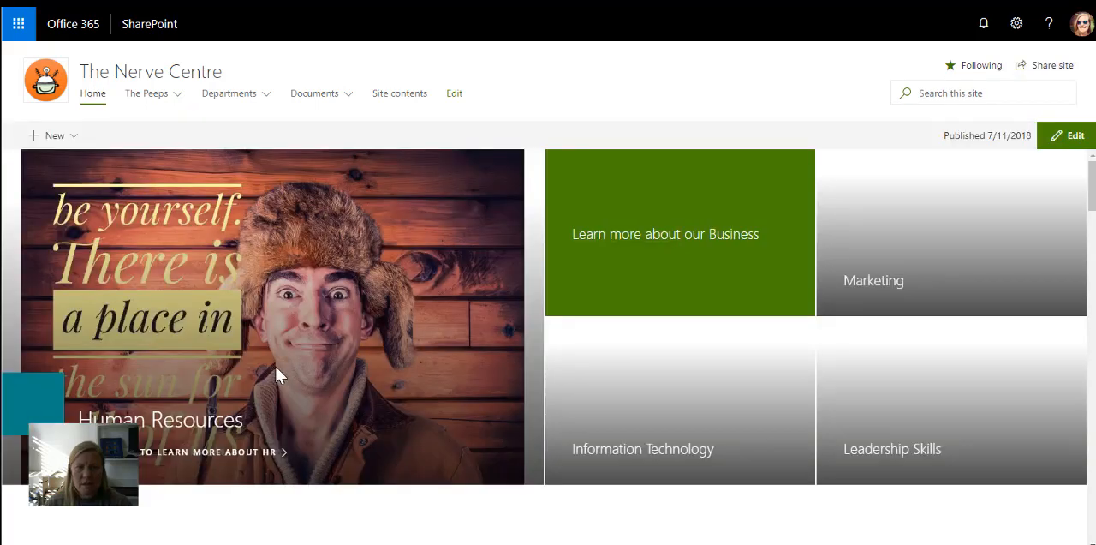
scroll(276, 370, "down", 5)
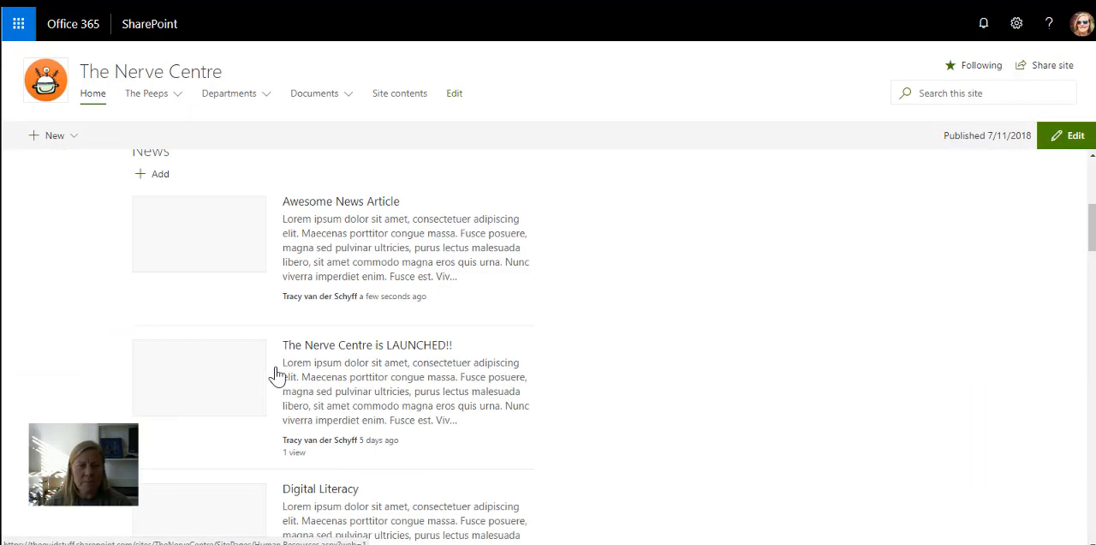
scroll(336, 208, "up", 1)
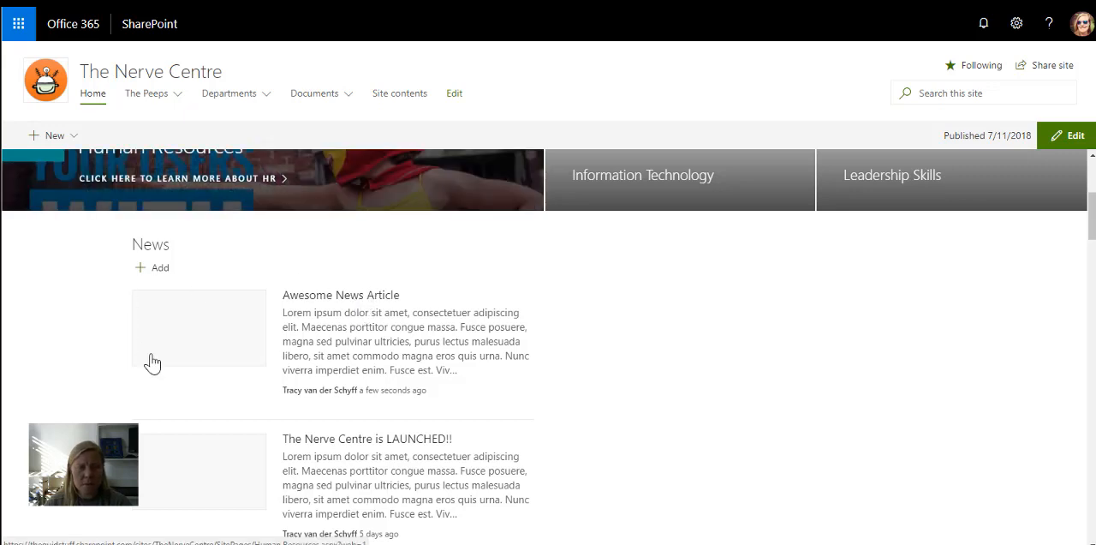
left_click(358, 296)
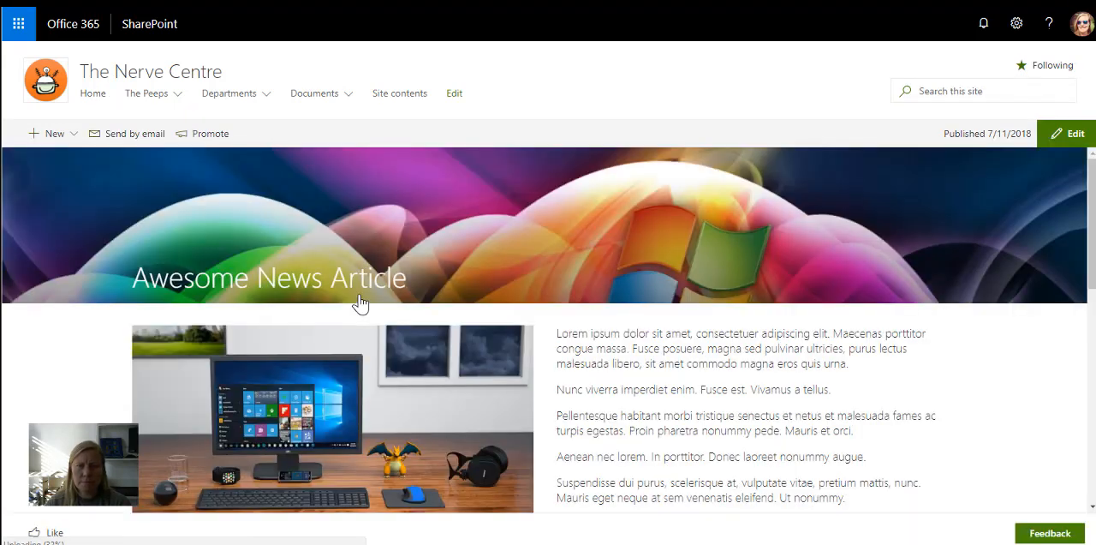
- Review the published article's image, text, form, Twitter feed and Yammer conversations, and page forward through the Training Videos channel
scroll(340, 351, "down", 2)
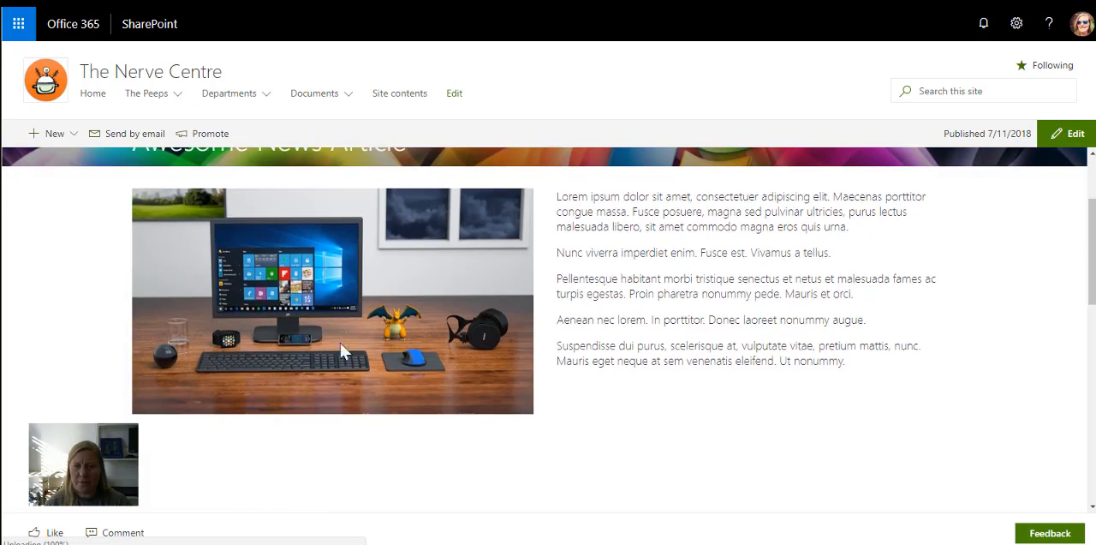
scroll(134, 345, "up", 2)
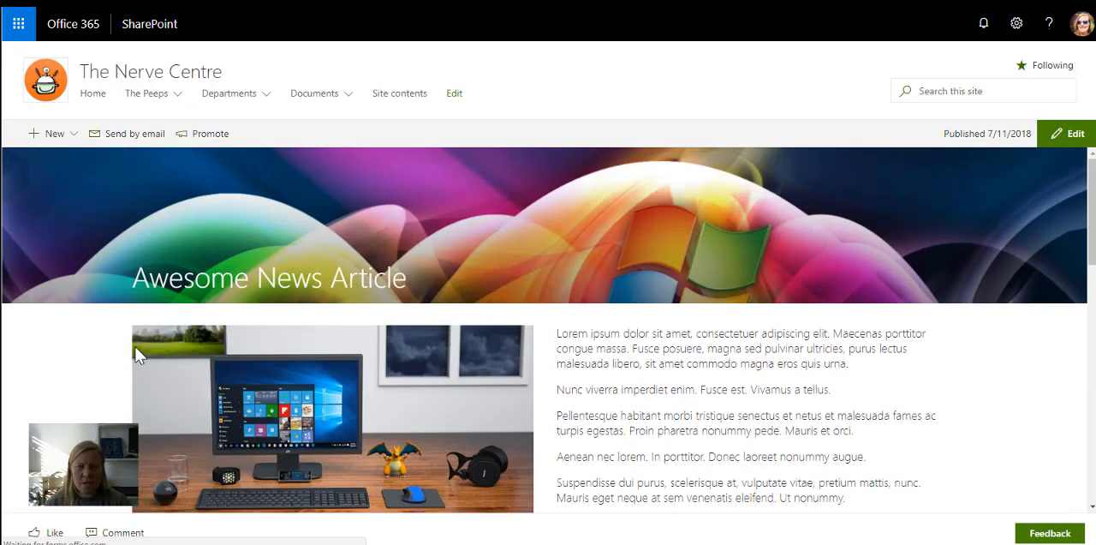
scroll(136, 353, "down", 5)
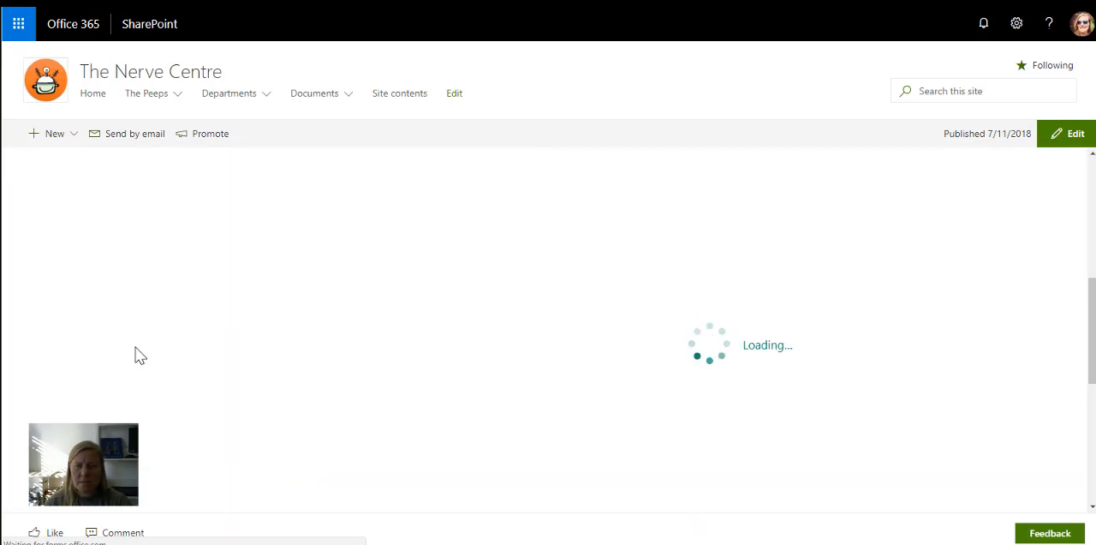
scroll(135, 353, "up", 1)
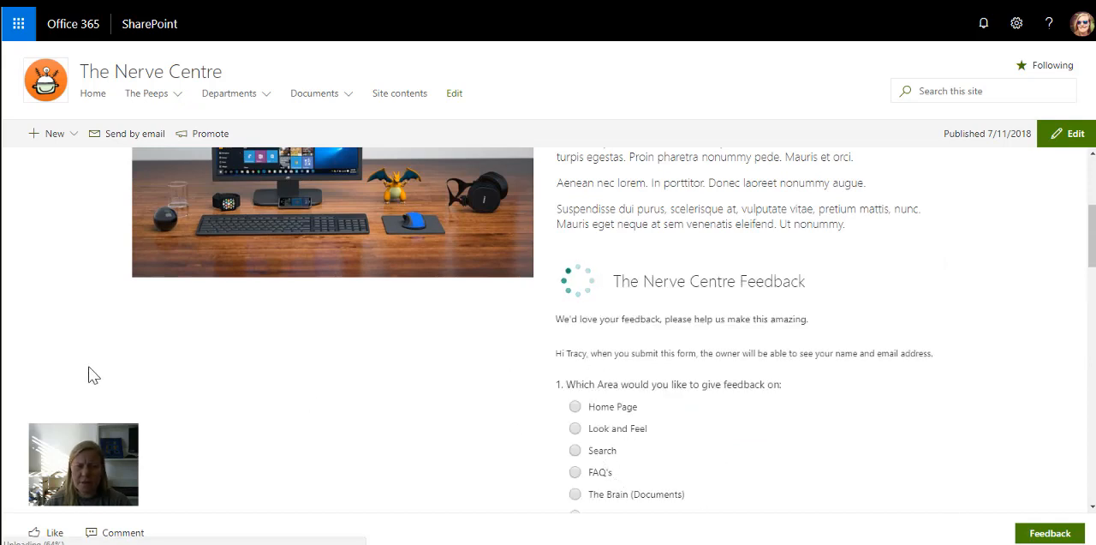
scroll(94, 375, "down", 9)
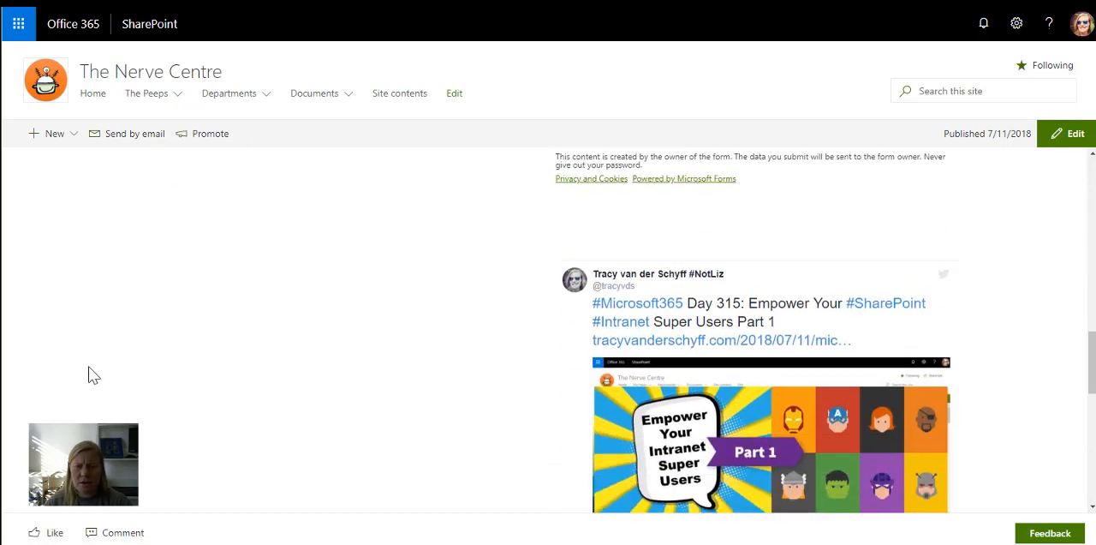
scroll(93, 376, "down", 3)
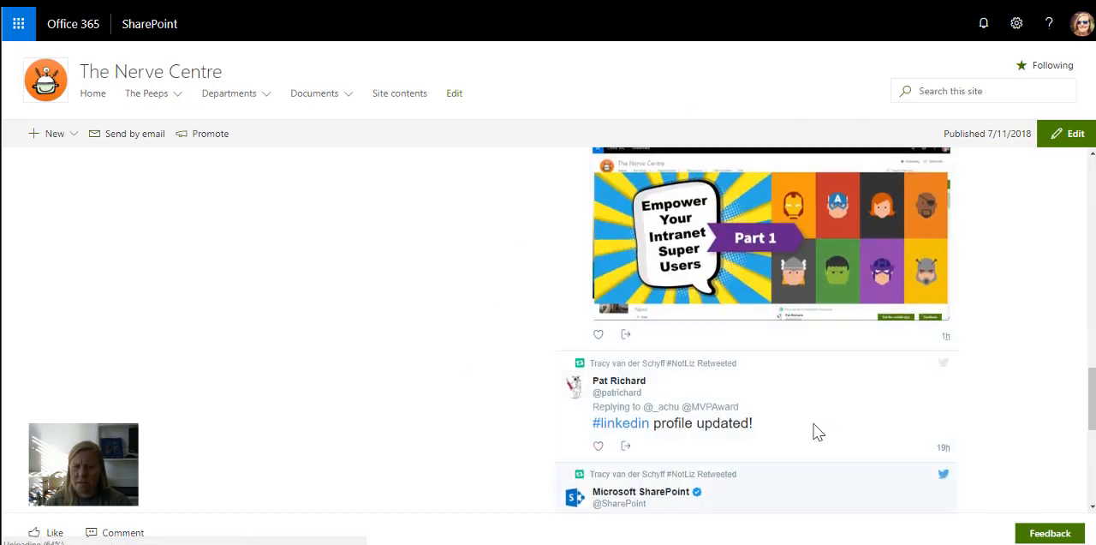
scroll(158, 409, "up", 12)
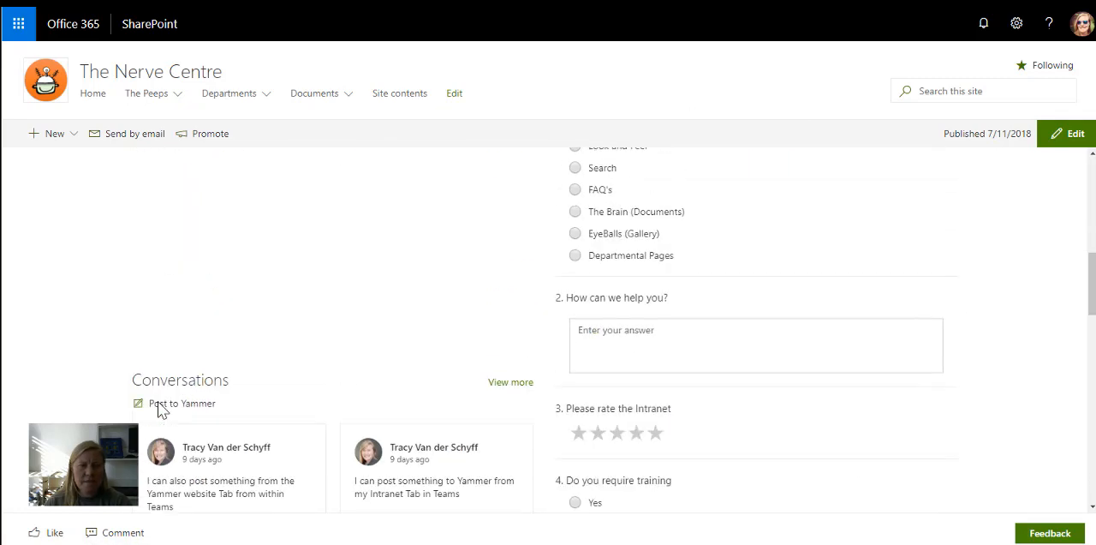
scroll(133, 328, "up", 3)
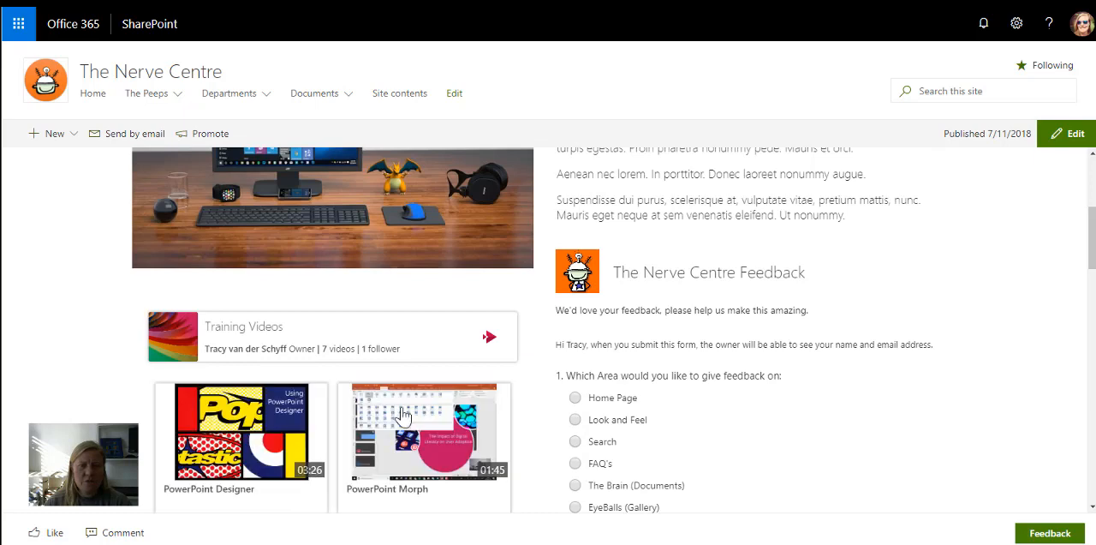
scroll(333, 477, "down", 2)
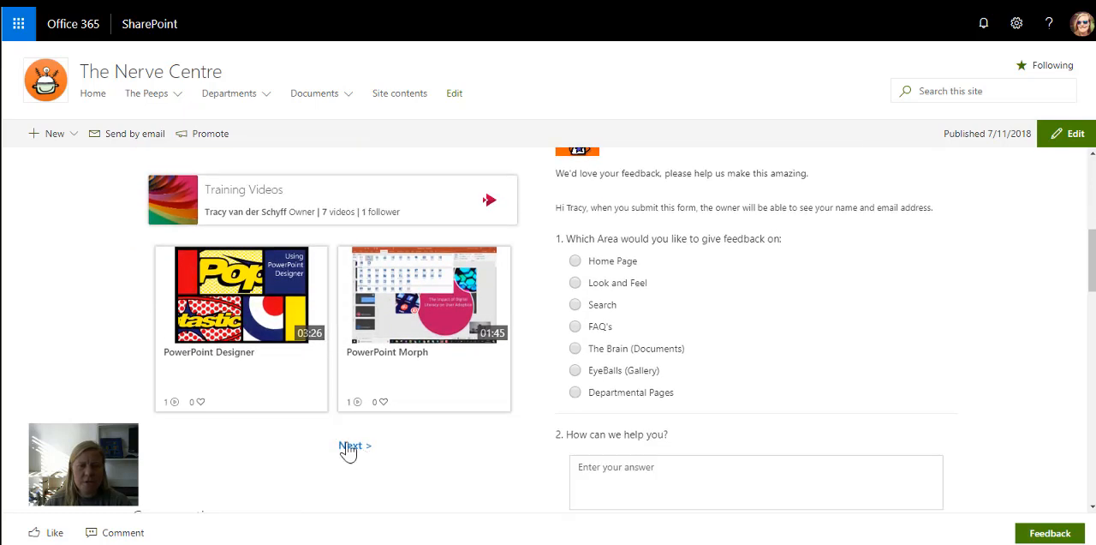
left_click(350, 446)
left_click(350, 446)
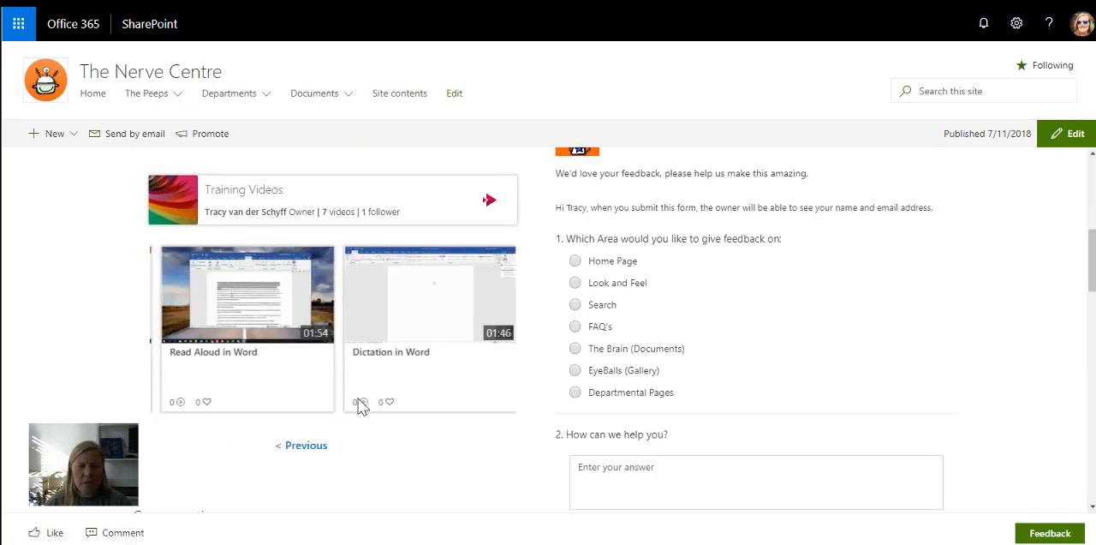
- Open the dialog for sending the published news article by email
scroll(323, 449, "up", 3)
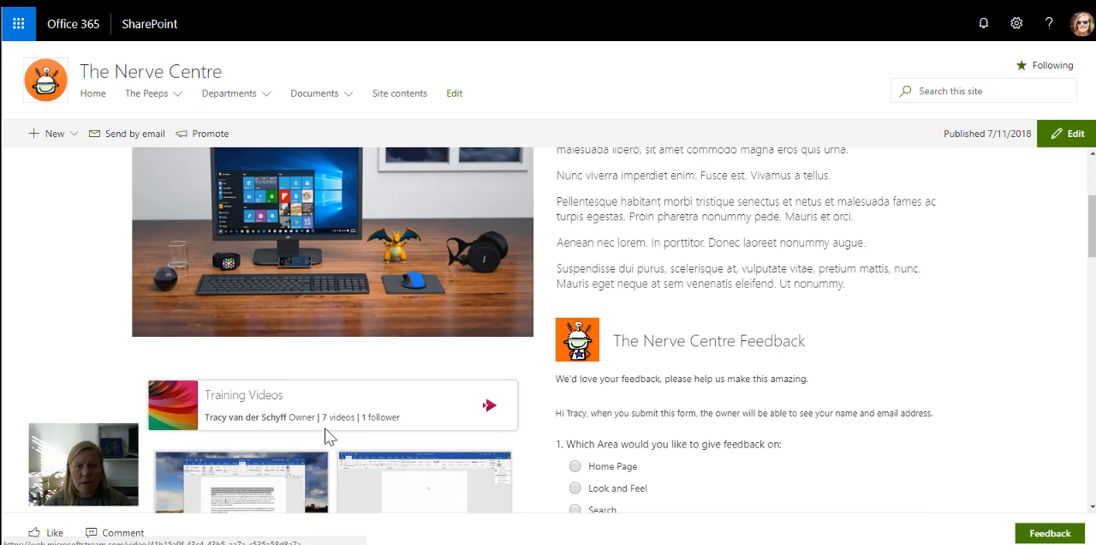
left_click(134, 133)
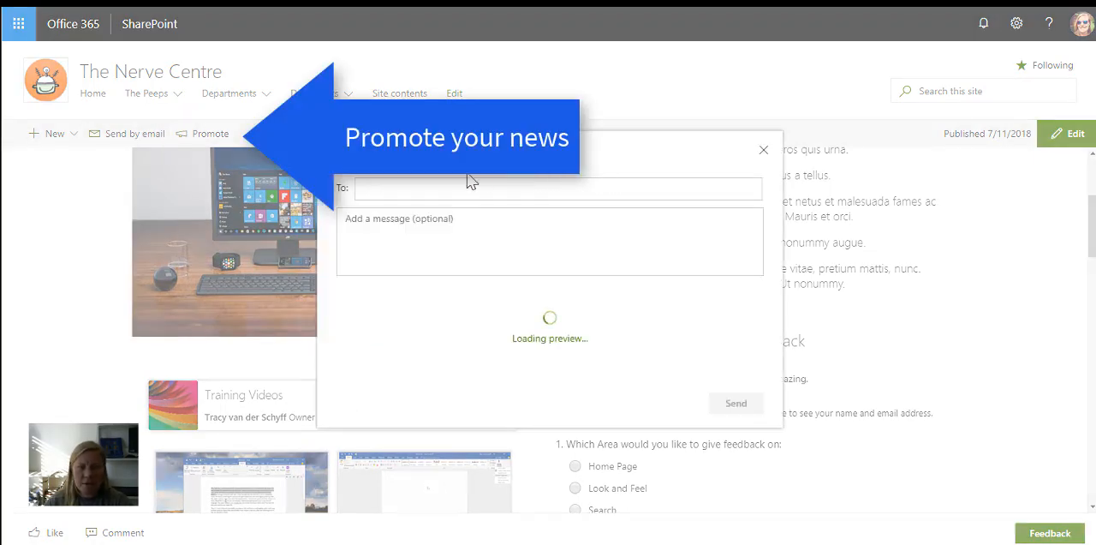